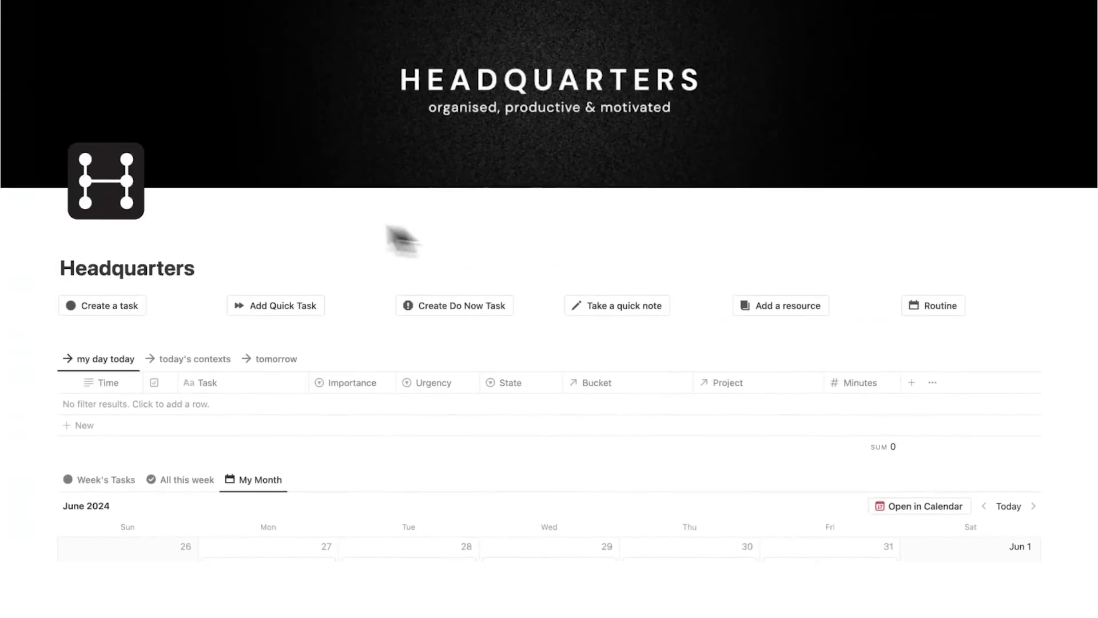
Create a June 17 calendar task from the Monthly Review template and look over its contents
{"action": "scroll", "coordinate": [428, 209], "scroll_direction": "down", "scroll_amount": 6}
{"action": "scroll", "coordinate": [475, 207], "scroll_direction": "down", "scroll_amount": 3}
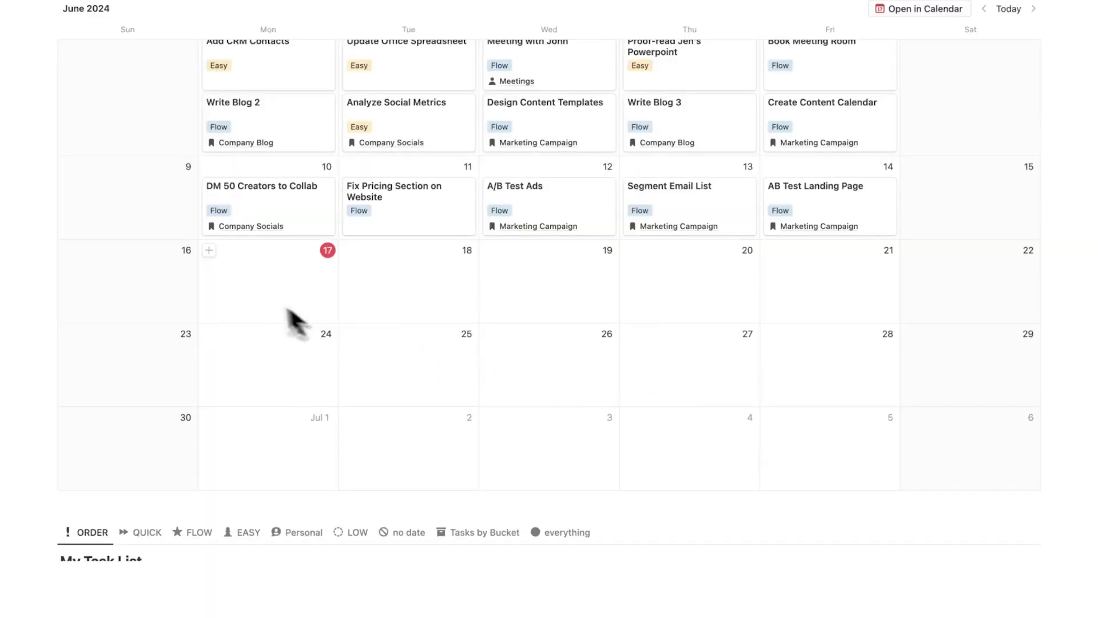
{"action": "left_click", "coordinate": [209, 249]}
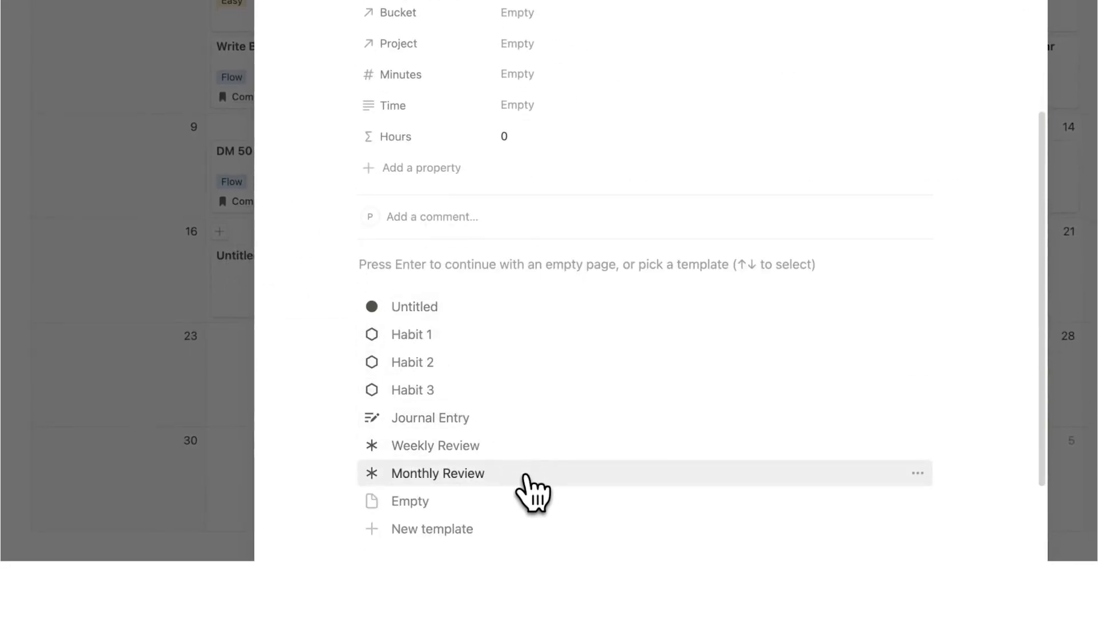
{"action": "left_click", "coordinate": [523, 477]}
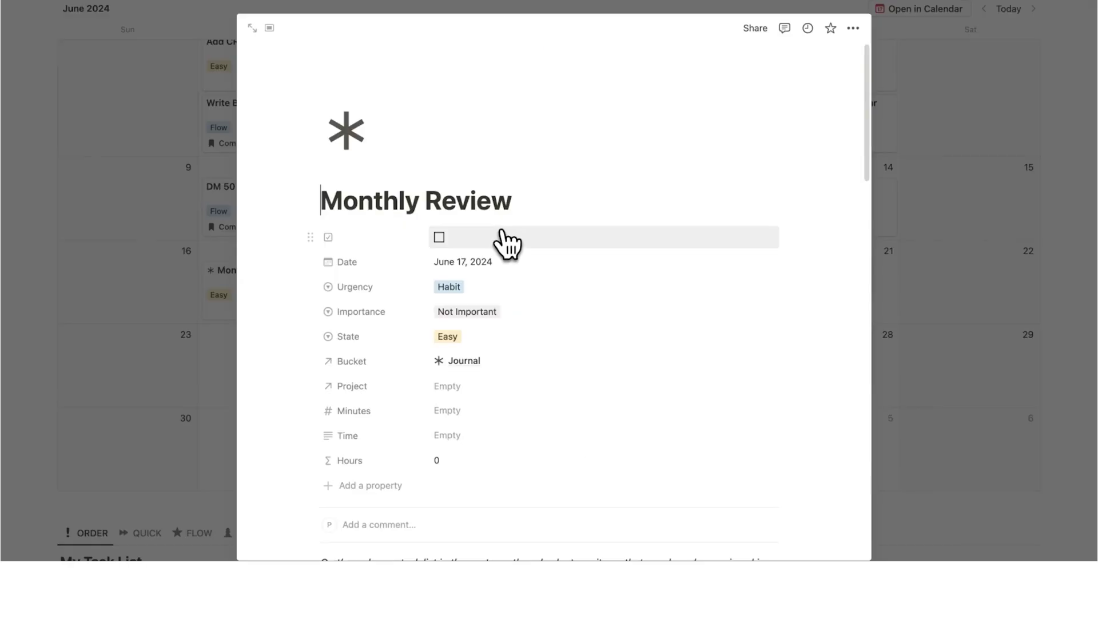
{"action": "scroll", "coordinate": [463, 246], "scroll_direction": "down", "scroll_amount": 10}
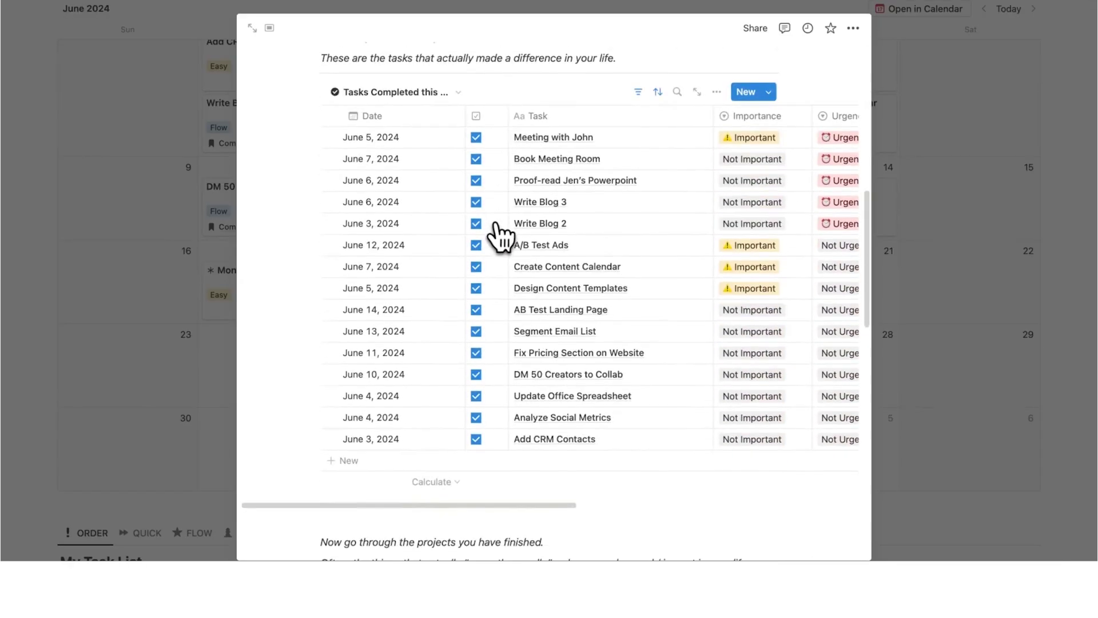
{"action": "scroll", "coordinate": [526, 245], "scroll_direction": "up", "scroll_amount": 2}
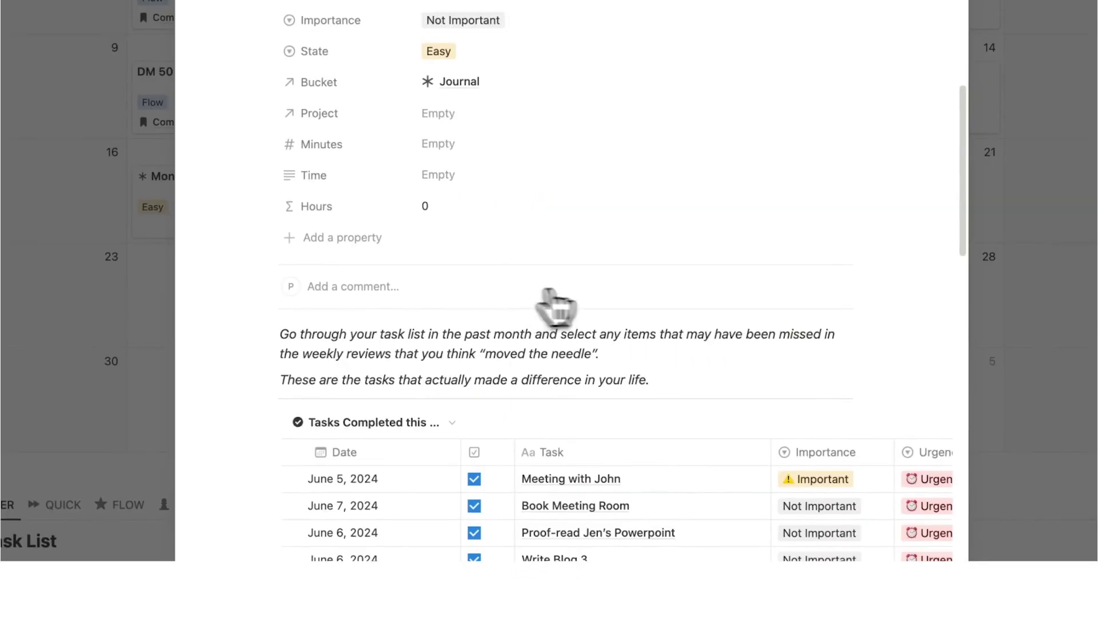
Close the Monthly Review peek and switch My Task List to the 'everything' view
{"action": "left_click", "coordinate": [863, 304]}
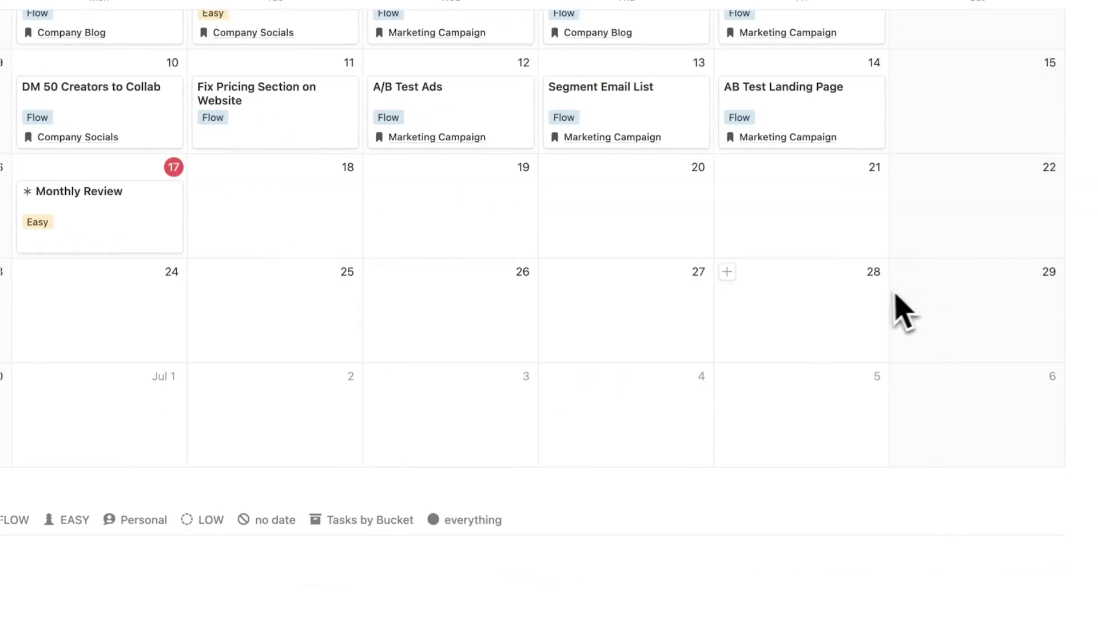
{"action": "scroll", "coordinate": [894, 307], "scroll_direction": "down", "scroll_amount": 6}
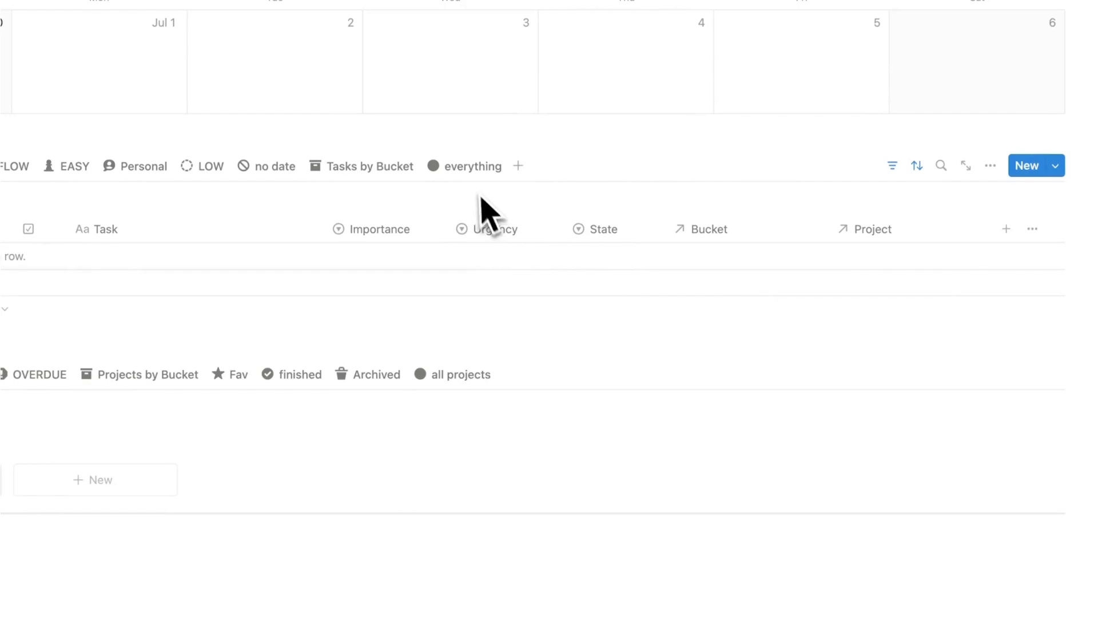
{"action": "left_click", "coordinate": [472, 169]}
{"action": "scroll", "coordinate": [483, 240], "scroll_direction": "up", "scroll_amount": 7}
{"action": "scroll", "coordinate": [488, 259], "scroll_direction": "up", "scroll_amount": 7}
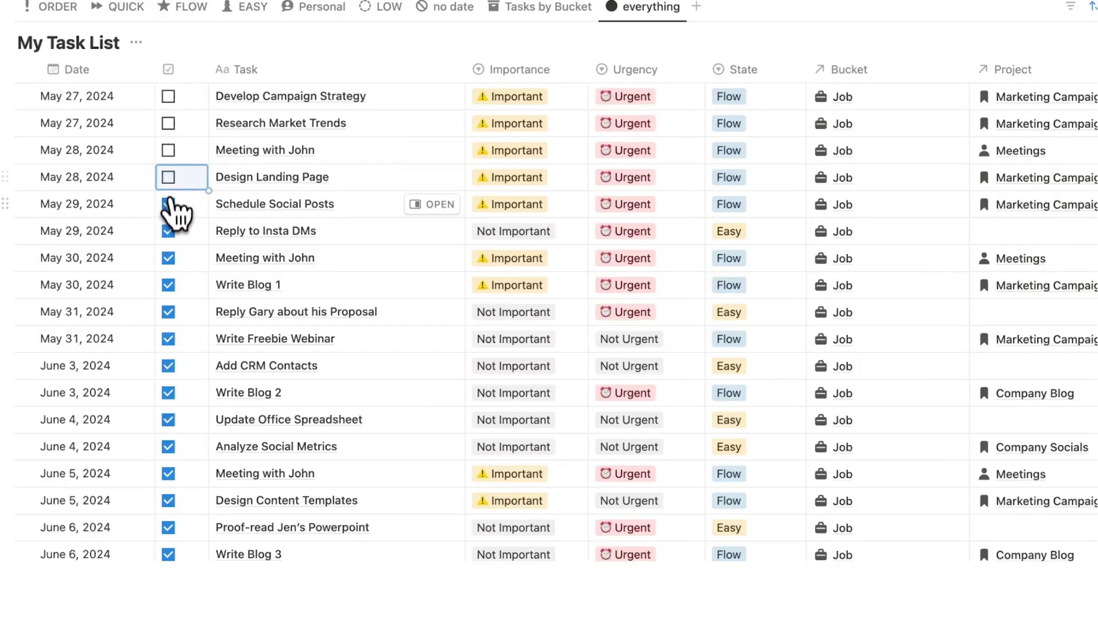
Uncheck Reply to Insta DMs, the May 30 meeting, Write Blog 1, proposal reply, Write Freebie Webinar, Add CRM Contacts
{"action": "left_click", "coordinate": [168, 230]}
{"action": "left_click", "coordinate": [169, 259]}
{"action": "left_click", "coordinate": [168, 285]}
{"action": "left_click", "coordinate": [168, 311]}
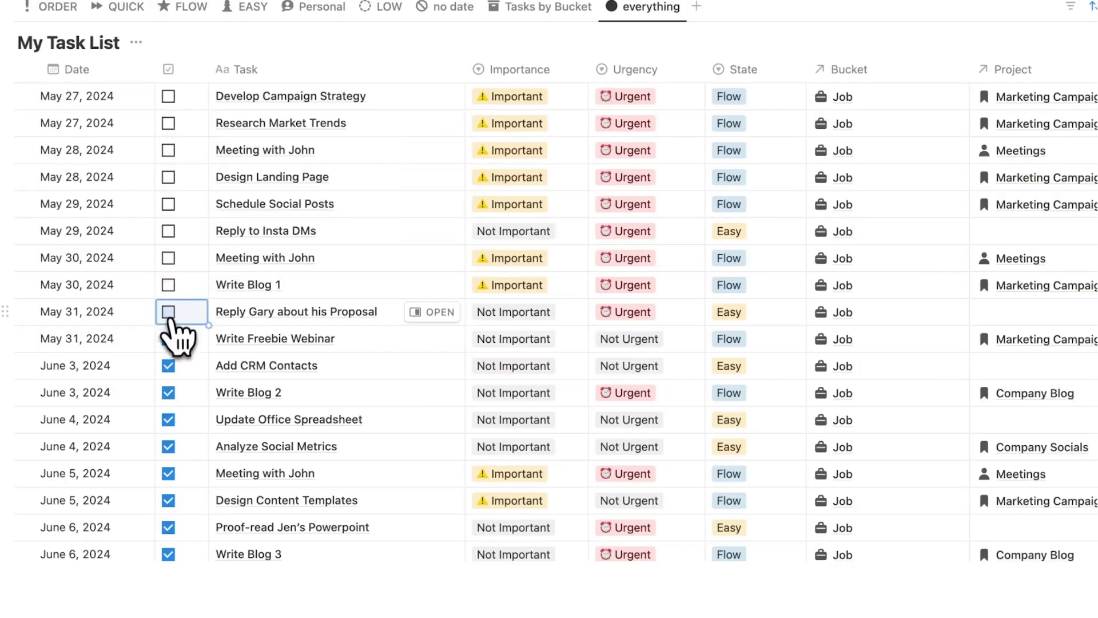
{"action": "left_click", "coordinate": [168, 338]}
{"action": "left_click", "coordinate": [169, 365]}
Uncheck the remaining June tasks, from Write Blog 2 through Fix Pricing Section on Website
{"action": "scroll", "coordinate": [534, 155], "scroll_direction": "down", "scroll_amount": 3}
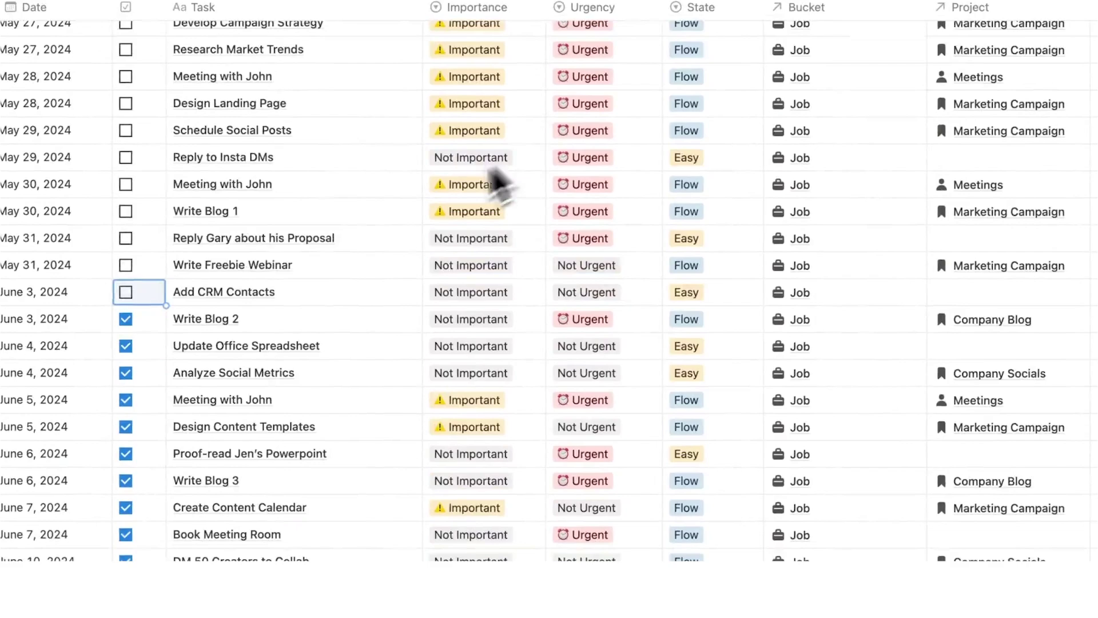
{"action": "left_click", "coordinate": [165, 275]}
{"action": "left_click", "coordinate": [188, 228]}
{"action": "left_click", "coordinate": [188, 255]}
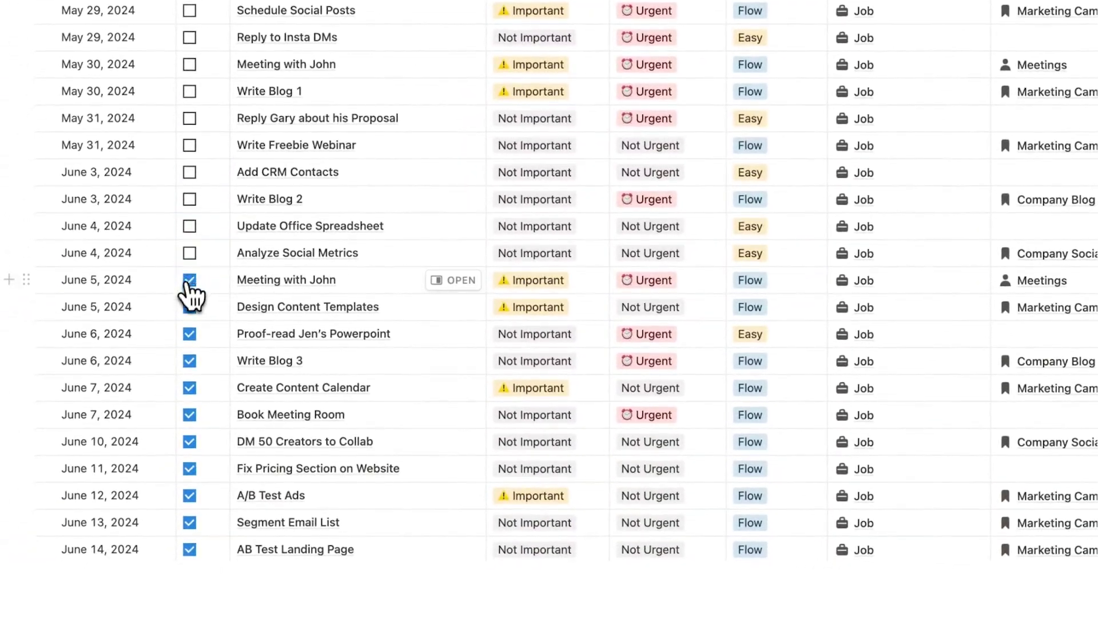
{"action": "left_click", "coordinate": [188, 282]}
{"action": "left_click", "coordinate": [188, 308]}
{"action": "left_click", "coordinate": [189, 360]}
{"action": "left_click", "coordinate": [189, 387]}
{"action": "left_click", "coordinate": [189, 414]}
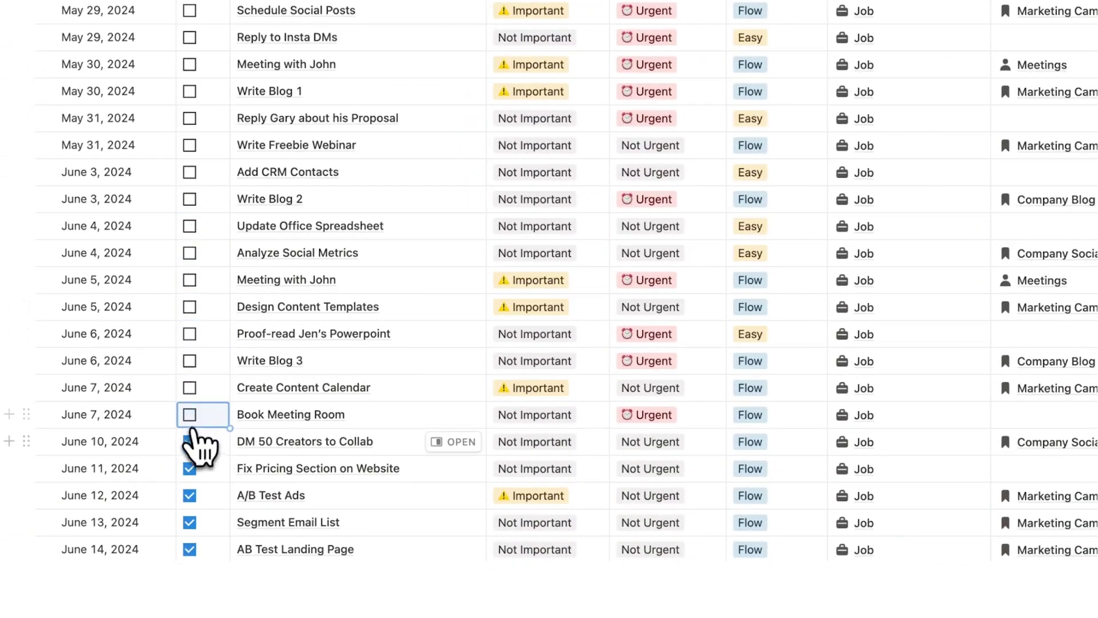
{"action": "left_click", "coordinate": [189, 440]}
{"action": "left_click", "coordinate": [189, 468]}
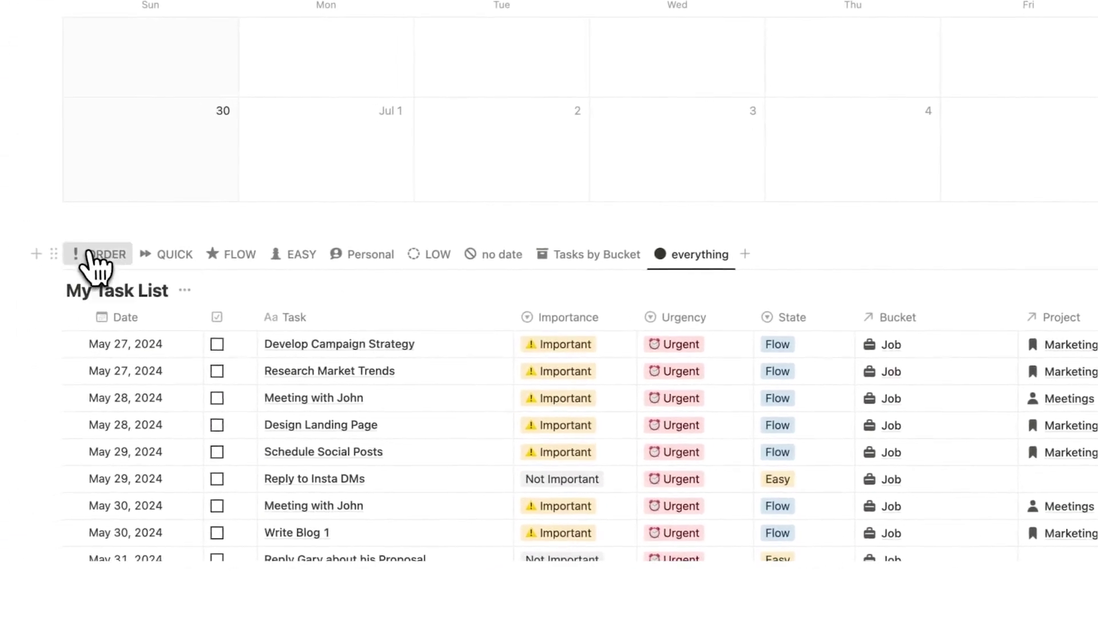
Switch My Task List to the ORDER view
{"action": "left_click", "coordinate": [93, 257]}
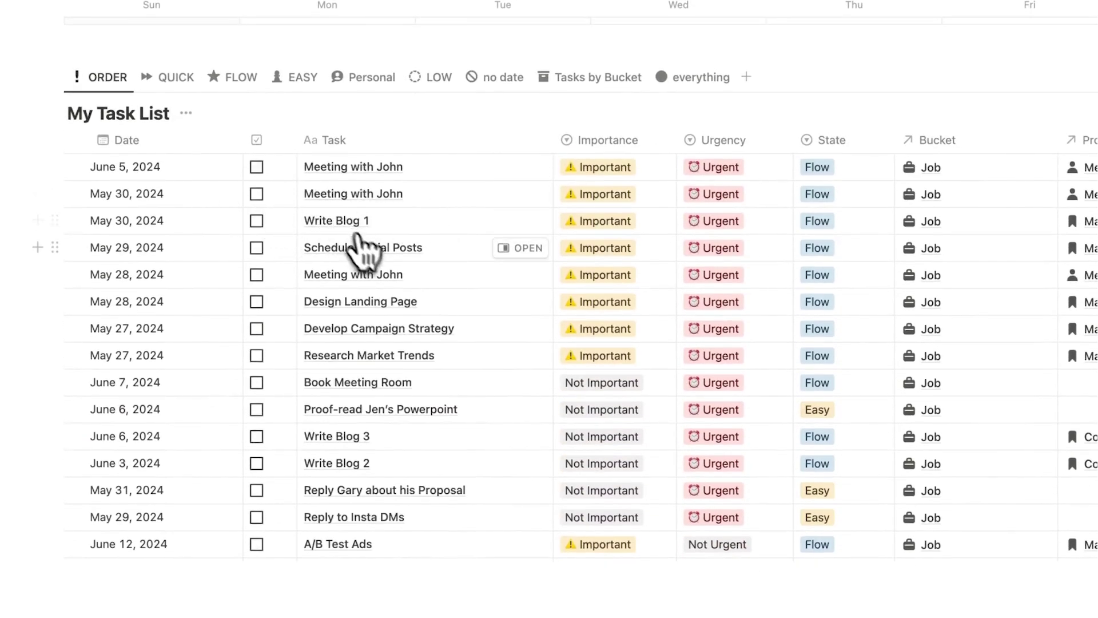
{"action": "scroll", "coordinate": [400, 263], "scroll_direction": "up", "scroll_amount": 10}
{"action": "scroll", "coordinate": [514, 275], "scroll_direction": "down", "scroll_amount": 10}
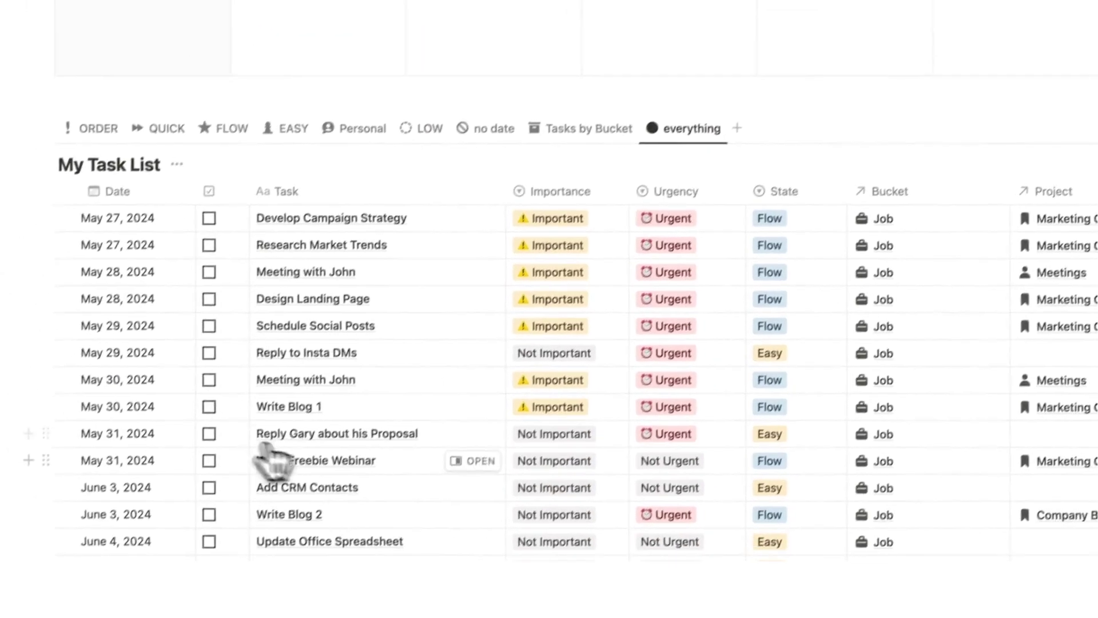
{"action": "left_click", "coordinate": [92, 123]}
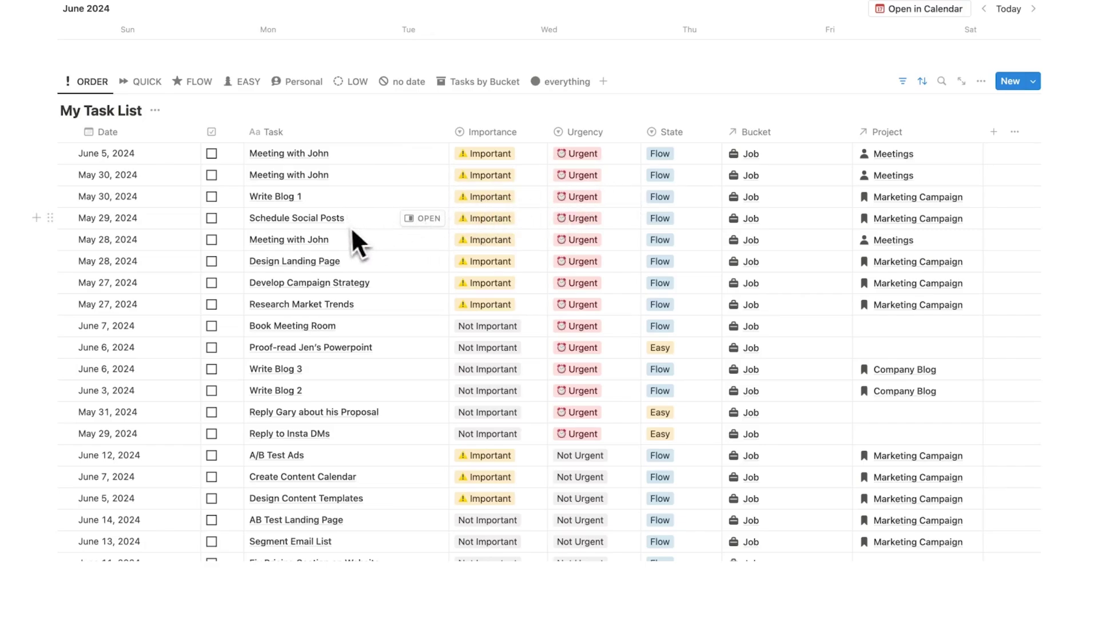
Mark the top tasks in the ORDER list complete so Design Landing Page leads
{"action": "scroll", "coordinate": [534, 228], "scroll_direction": "down", "scroll_amount": 5}
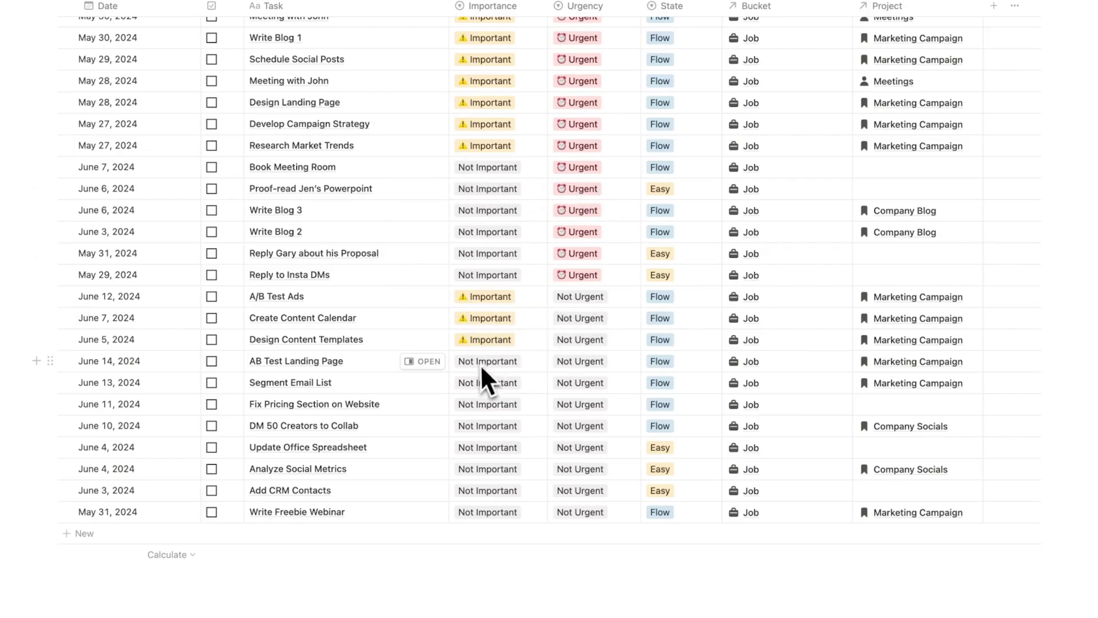
{"action": "scroll", "coordinate": [507, 509], "scroll_direction": "up", "scroll_amount": 10}
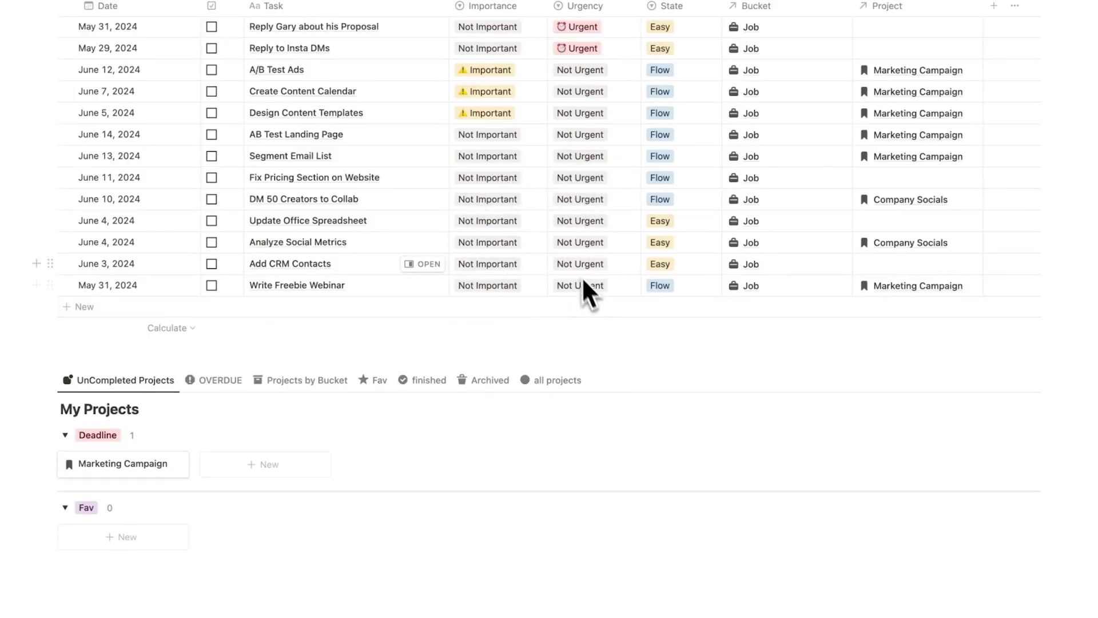
{"action": "scroll", "coordinate": [582, 276], "scroll_direction": "up", "scroll_amount": 5}
{"action": "scroll", "coordinate": [585, 252], "scroll_direction": "up", "scroll_amount": 4}
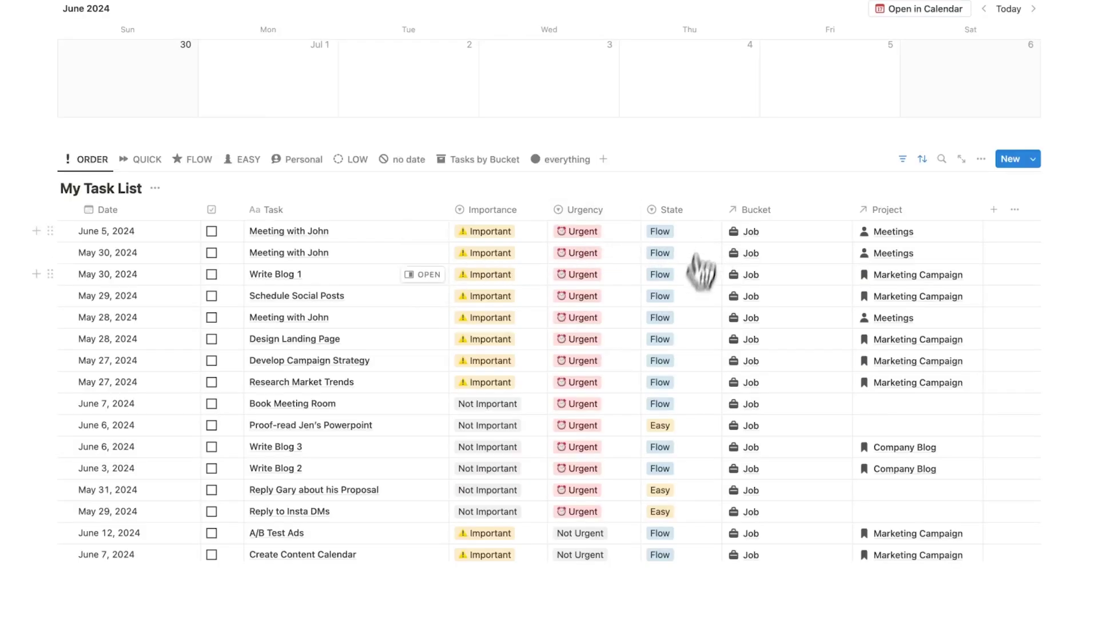
{"action": "left_click", "coordinate": [211, 231]}
{"action": "left_click", "coordinate": [211, 231]}
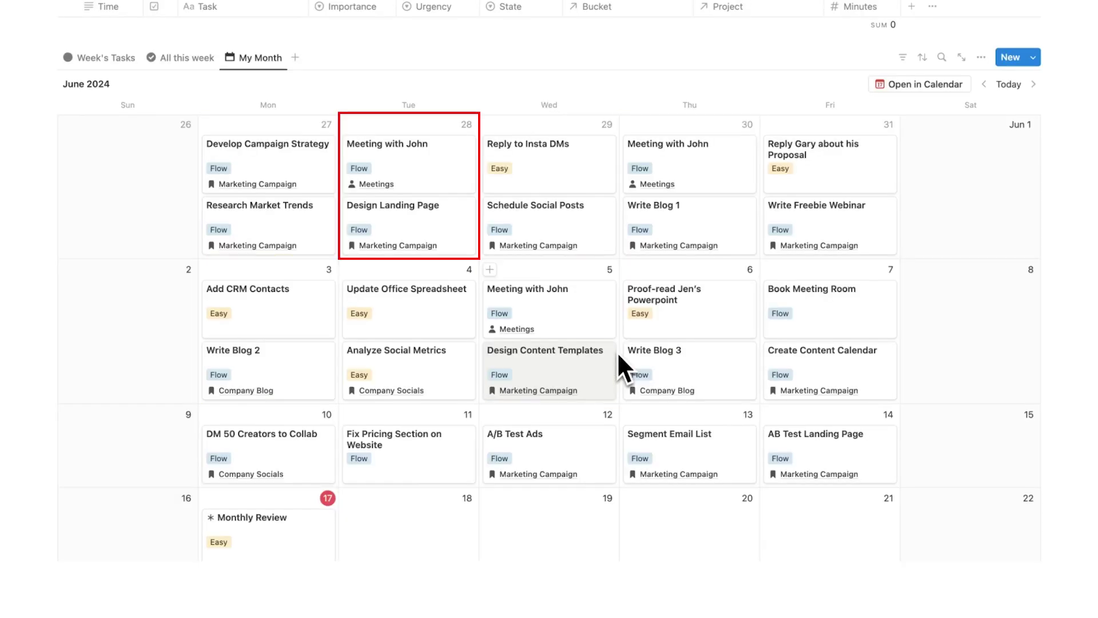
Open the June 17 Monthly Review full-page and review its Tasks Completed this Month table
{"action": "scroll", "coordinate": [617, 351], "scroll_direction": "down", "scroll_amount": 2}
{"action": "left_click", "coordinate": [289, 528]}
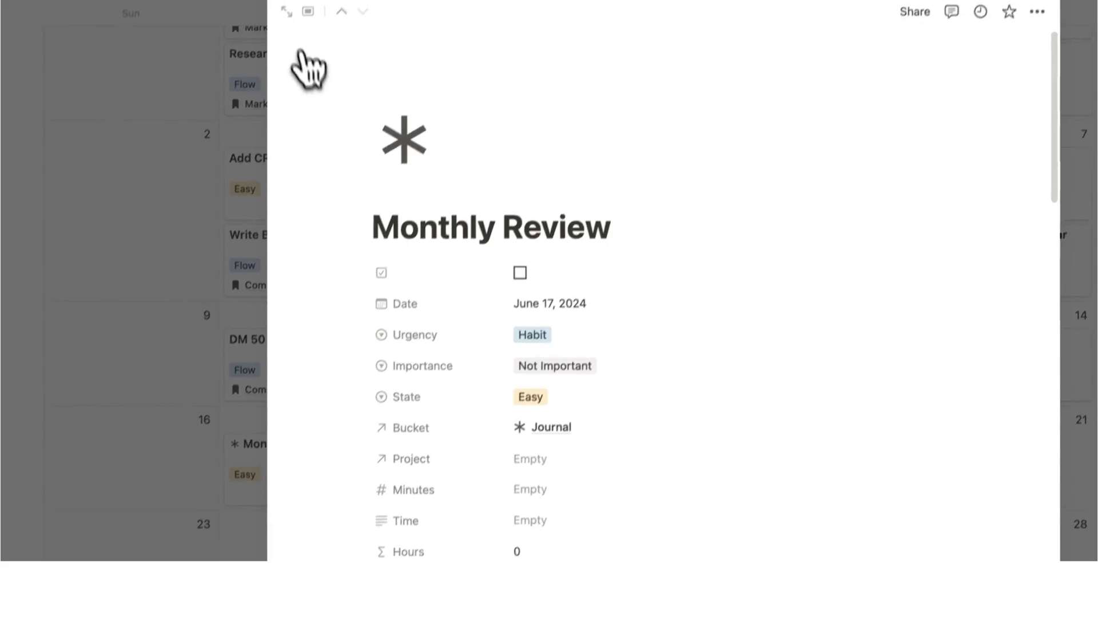
{"action": "left_click", "coordinate": [290, 47]}
{"action": "scroll", "coordinate": [433, 140], "scroll_direction": "down", "scroll_amount": 4}
{"action": "scroll", "coordinate": [432, 140], "scroll_direction": "down", "scroll_amount": 3}
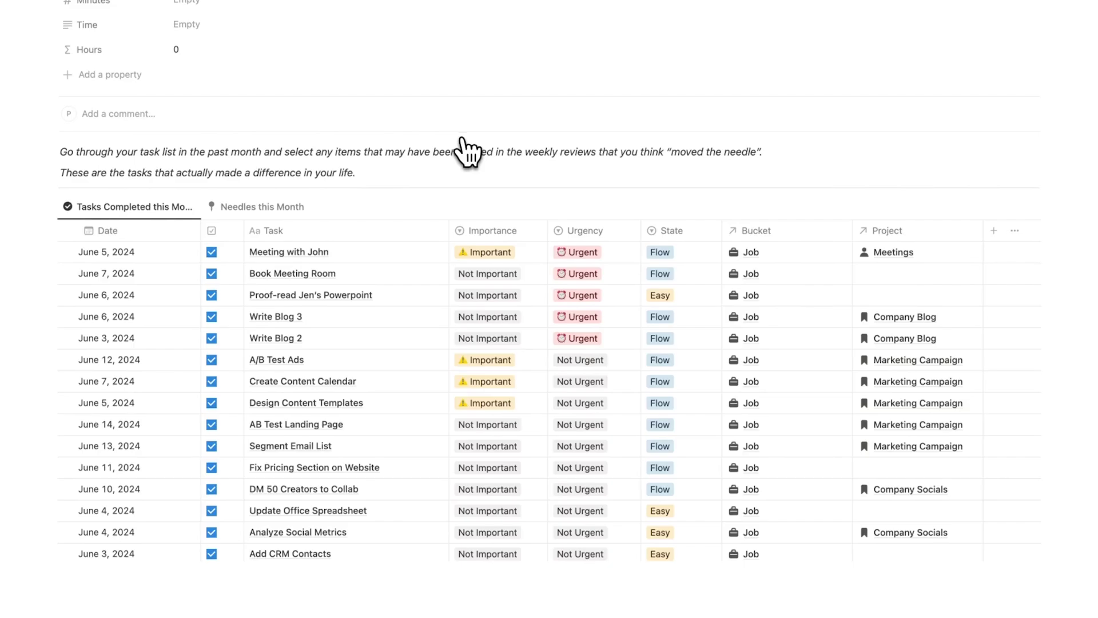
{"action": "scroll", "coordinate": [464, 149], "scroll_direction": "down", "scroll_amount": 3}
{"action": "scroll", "coordinate": [515, 143], "scroll_direction": "up", "scroll_amount": 1}
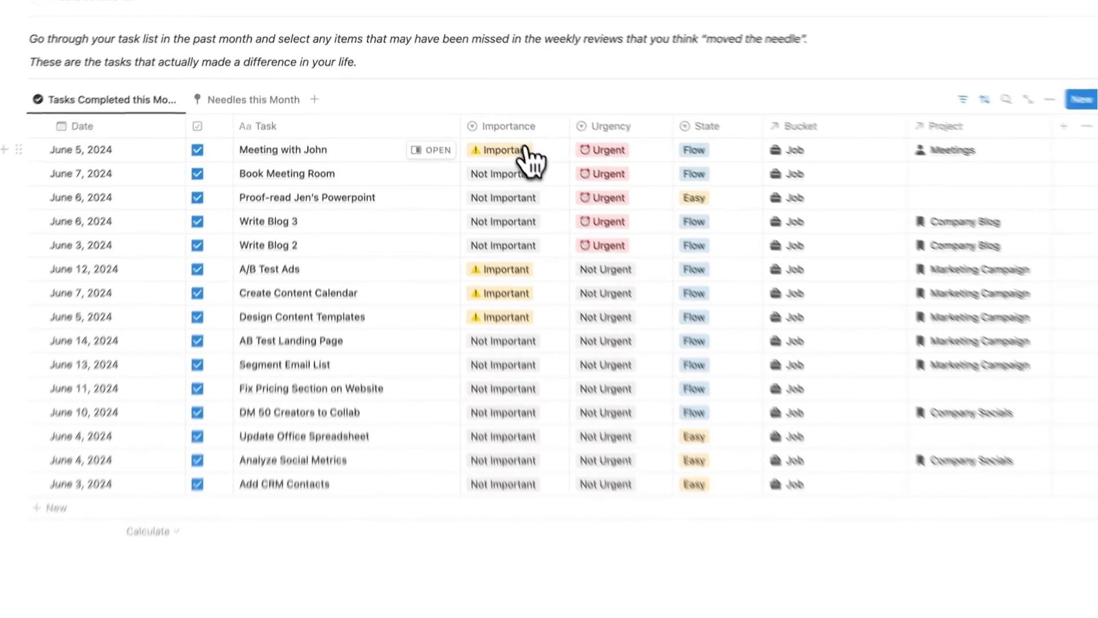
{"action": "left_click", "coordinate": [525, 151]}
{"action": "key", "text": "Escape"}
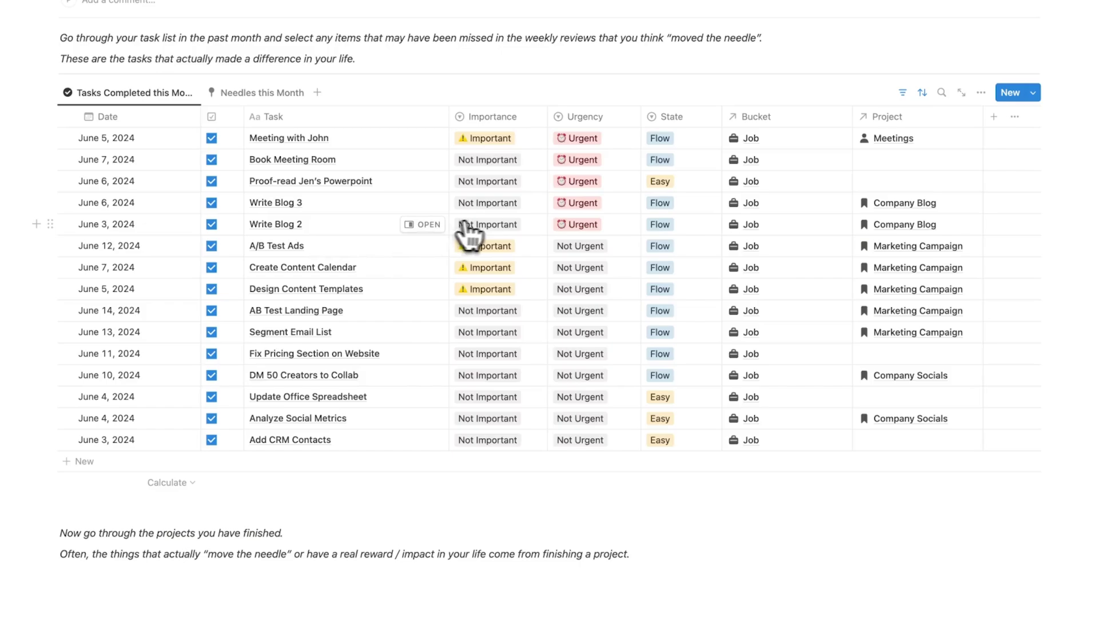
Set Importance to 'Moved the needle' for Write Blog 2 and A/B Test Ads
{"action": "left_click", "coordinate": [488, 225]}
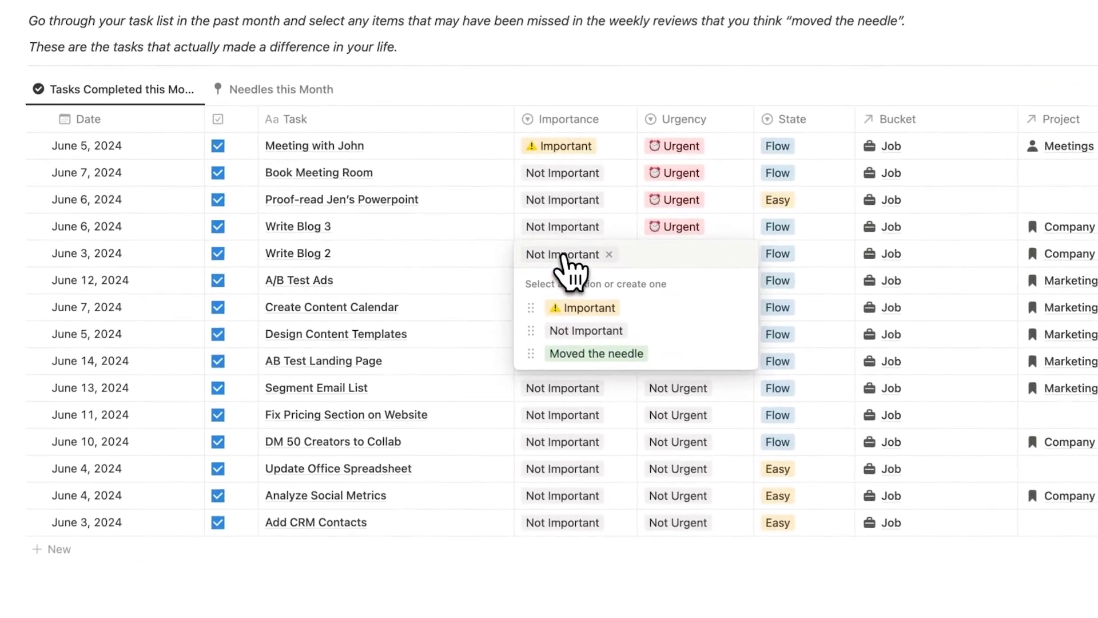
{"action": "left_click", "coordinate": [596, 353]}
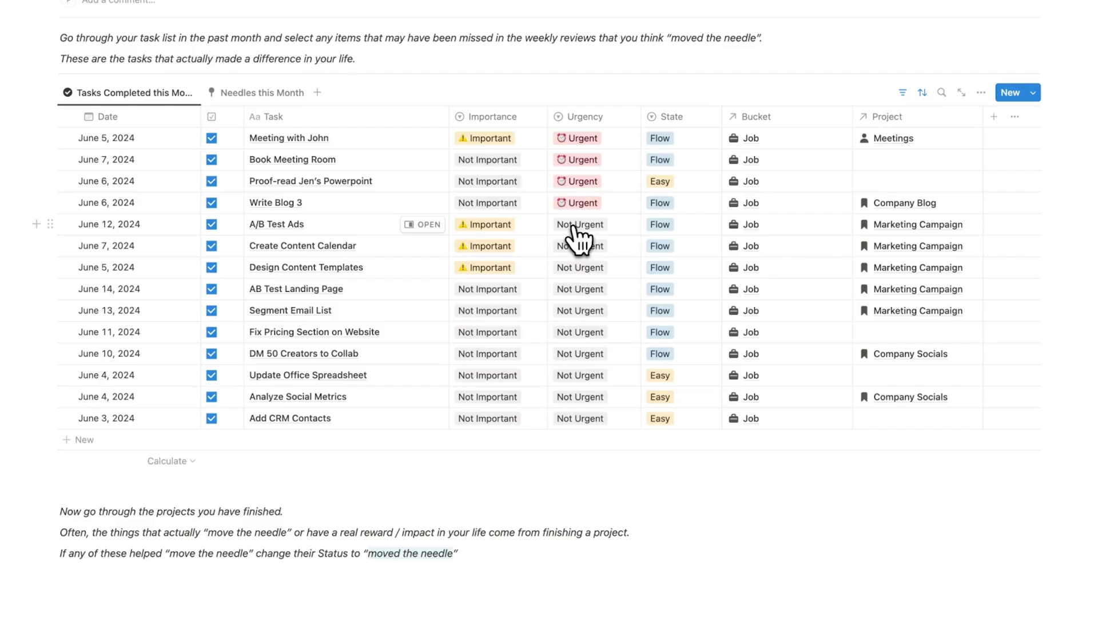
{"action": "left_click", "coordinate": [522, 238]}
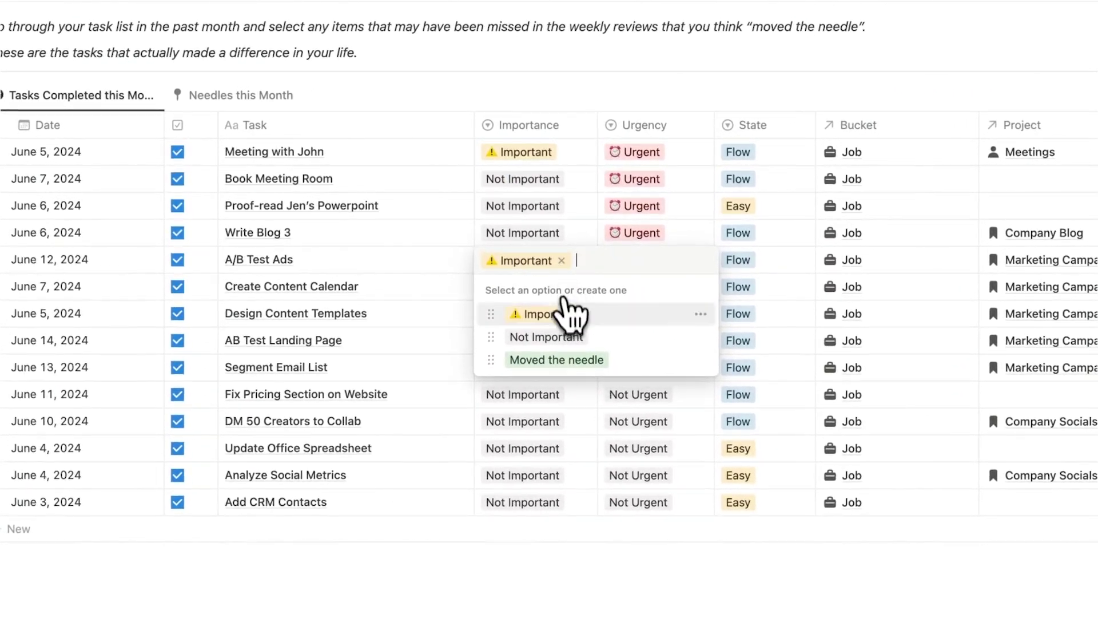
{"action": "left_click", "coordinate": [569, 360]}
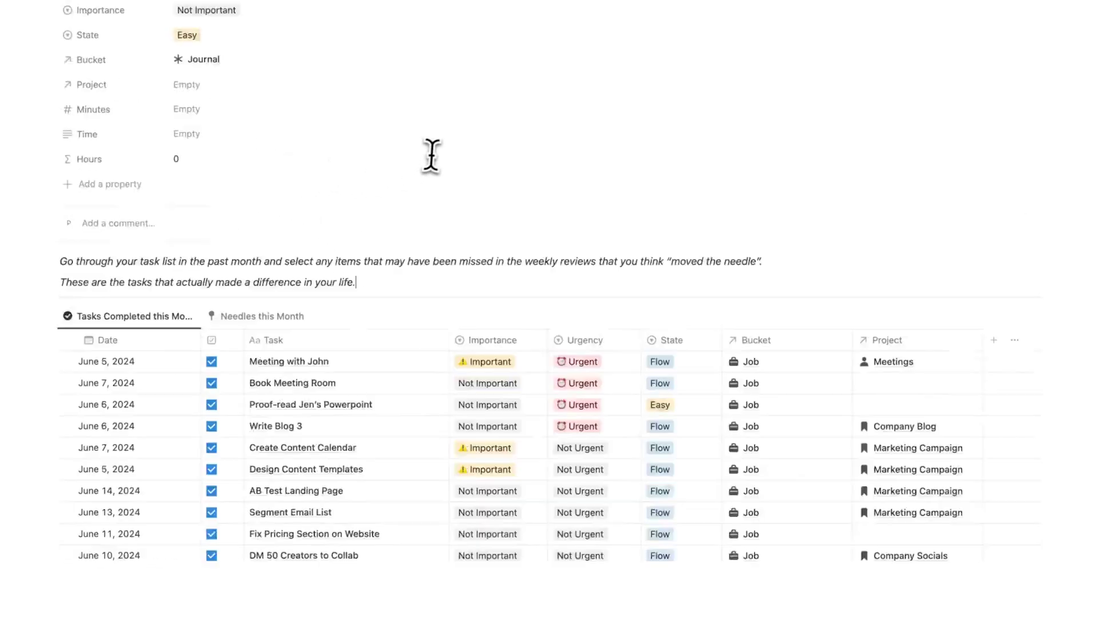
{"action": "scroll", "coordinate": [439, 155], "scroll_direction": "down", "scroll_amount": 5}
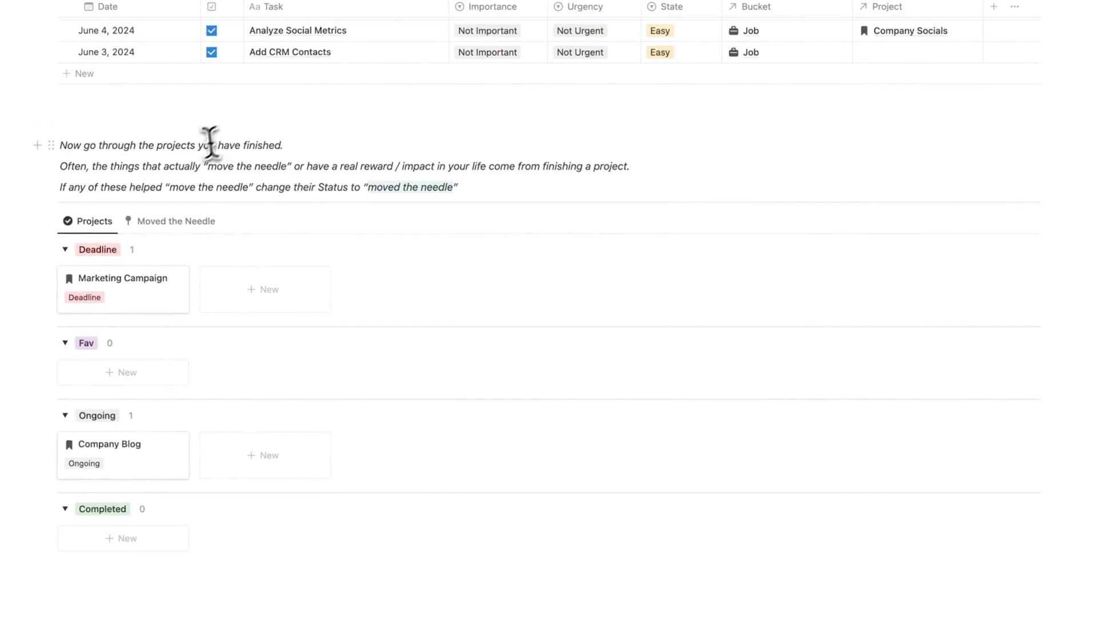
{"action": "scroll", "coordinate": [269, 170], "scroll_direction": "down", "scroll_amount": 1}
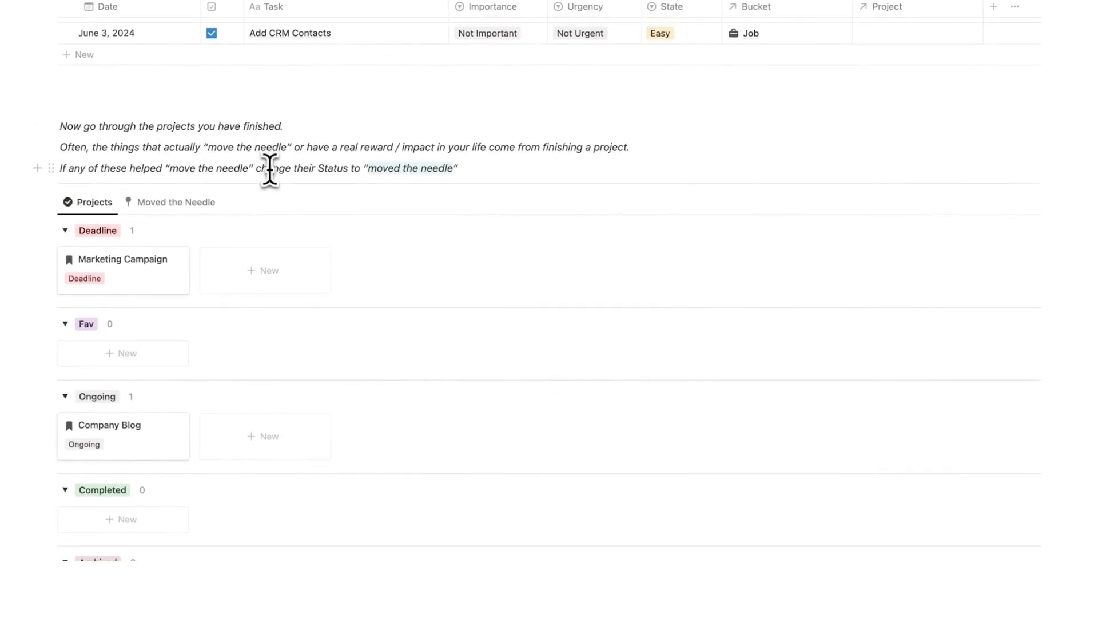
{"action": "scroll", "coordinate": [355, 166], "scroll_direction": "up", "scroll_amount": 1}
{"action": "scroll", "coordinate": [366, 212], "scroll_direction": "down", "scroll_amount": 4}
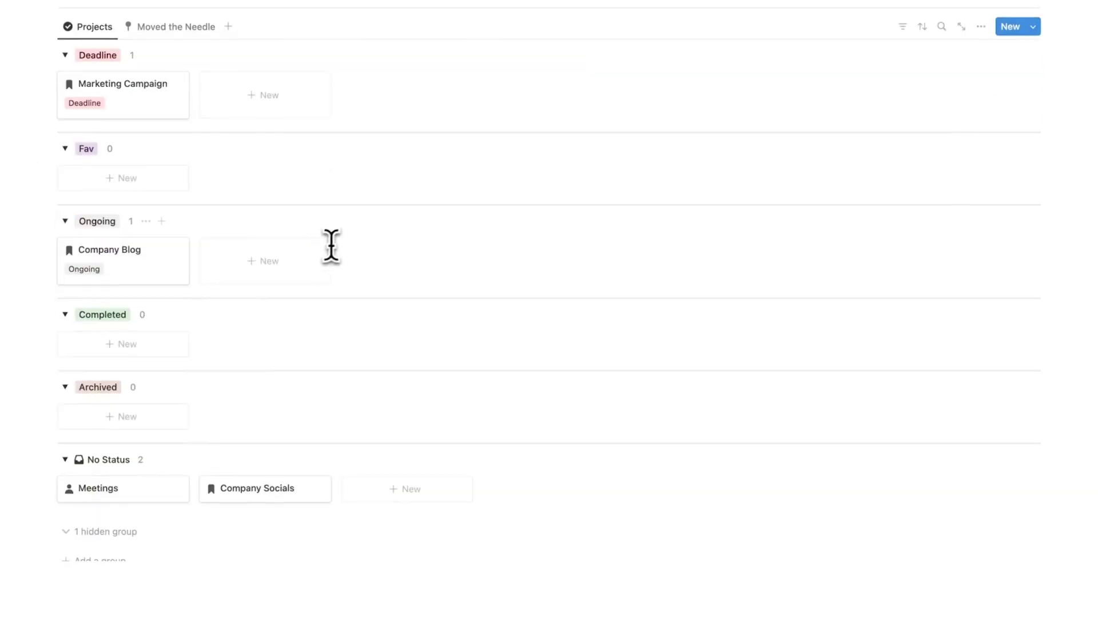
{"action": "scroll", "coordinate": [360, 246], "scroll_direction": "up", "scroll_amount": 2}
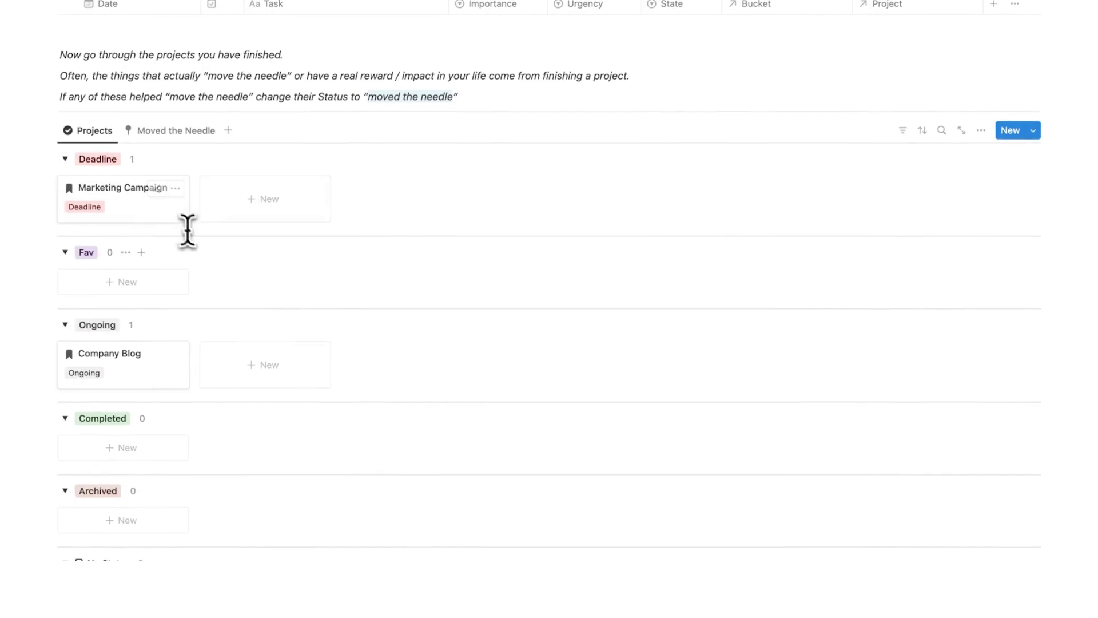
{"action": "scroll", "coordinate": [171, 223], "scroll_direction": "down", "scroll_amount": 5}
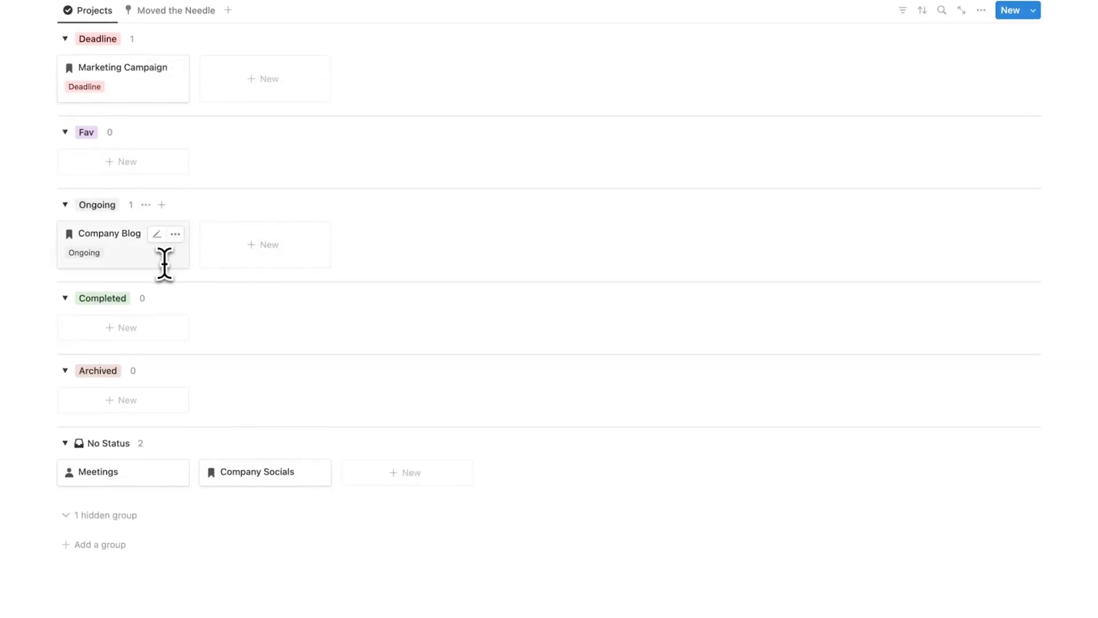
{"action": "scroll", "coordinate": [164, 319], "scroll_direction": "down", "scroll_amount": 8}
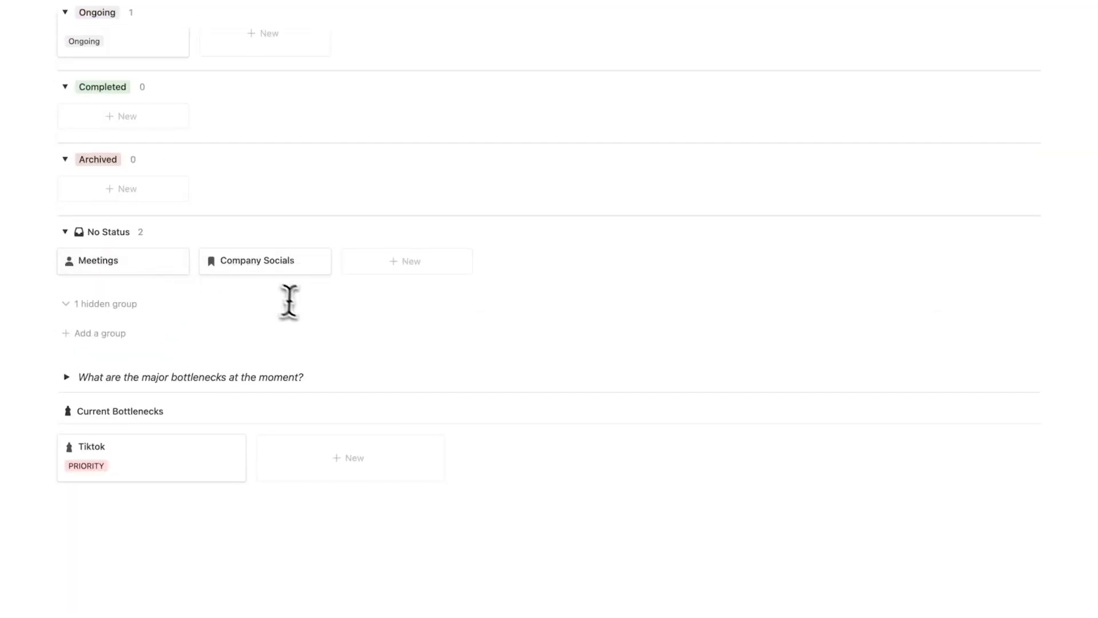
{"action": "scroll", "coordinate": [296, 307], "scroll_direction": "up", "scroll_amount": 15}
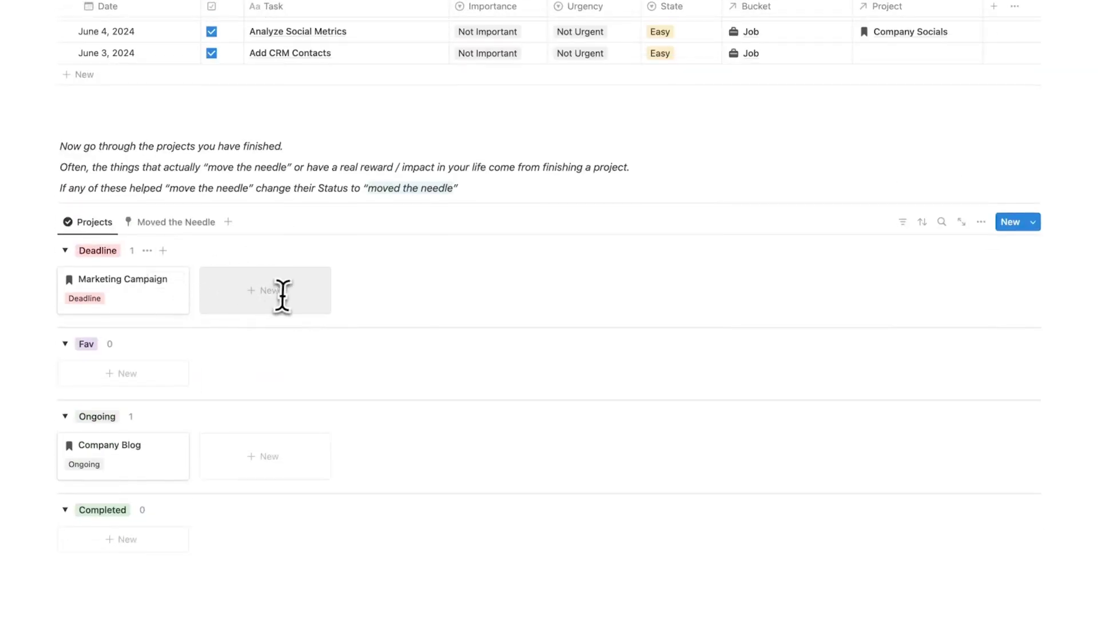
Change the Marketing Campaign project's Status to Moved the Needle and return to the board
{"action": "left_click", "coordinate": [158, 317]}
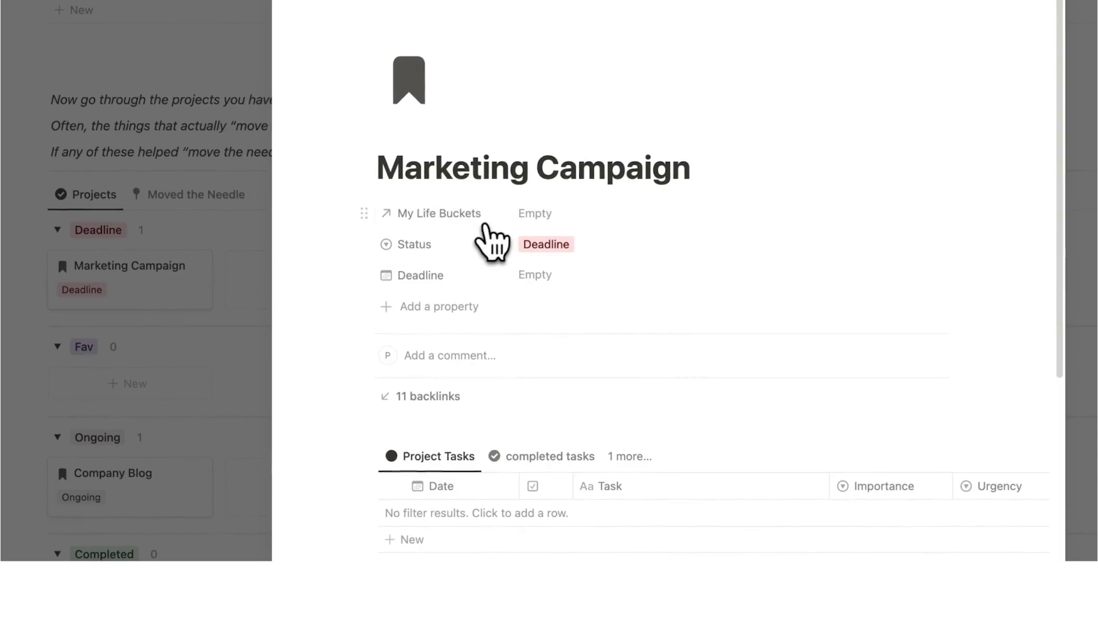
{"action": "left_click", "coordinate": [541, 251]}
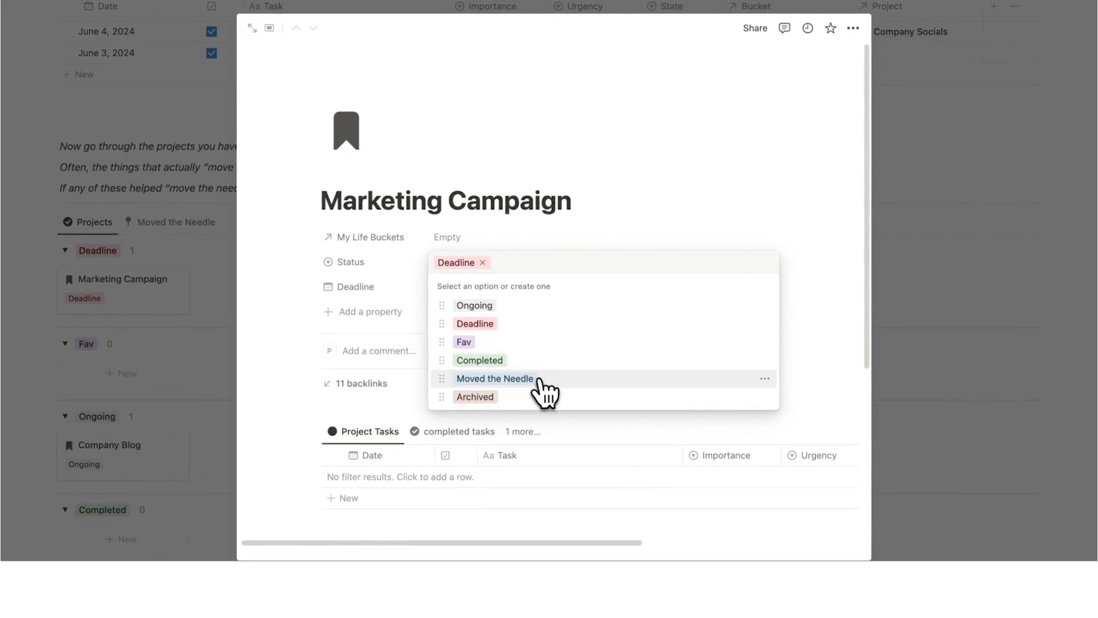
{"action": "left_click", "coordinate": [541, 384]}
{"action": "left_click", "coordinate": [912, 240]}
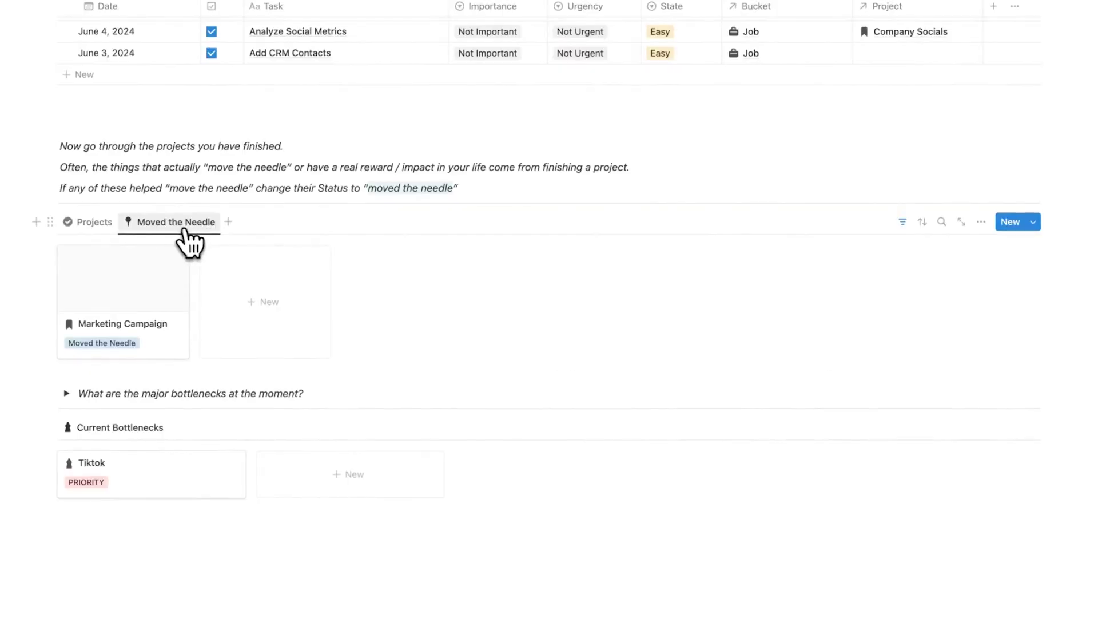
{"action": "scroll", "coordinate": [274, 240], "scroll_direction": "down", "scroll_amount": 3}
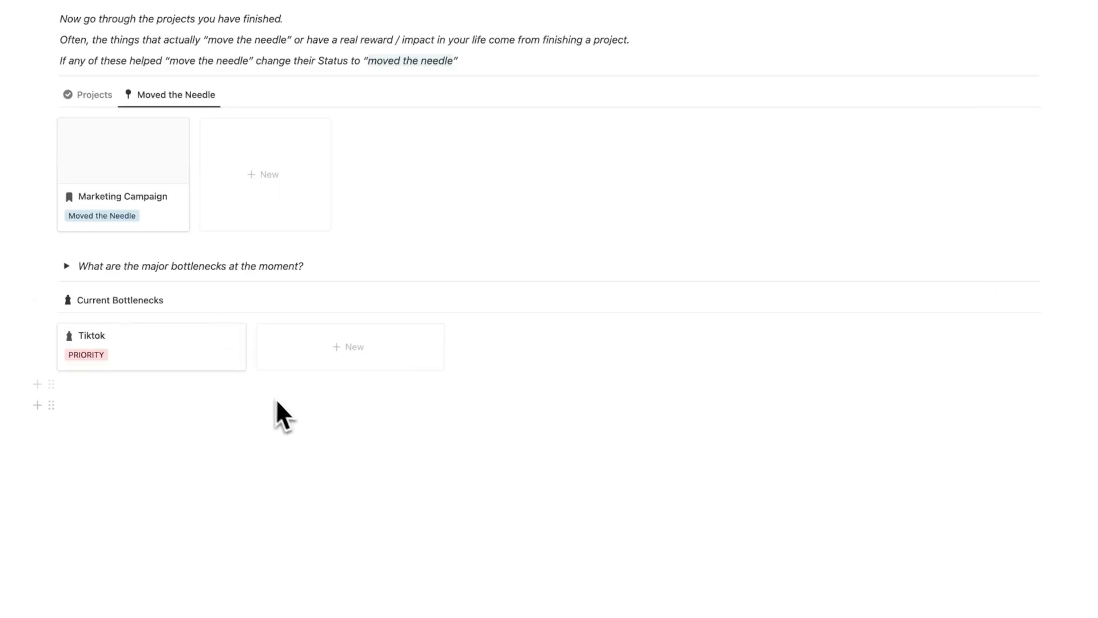
Switch between the Needles this Month and Tasks Completed this Month views
{"action": "scroll", "coordinate": [277, 402], "scroll_direction": "up", "scroll_amount": 10}
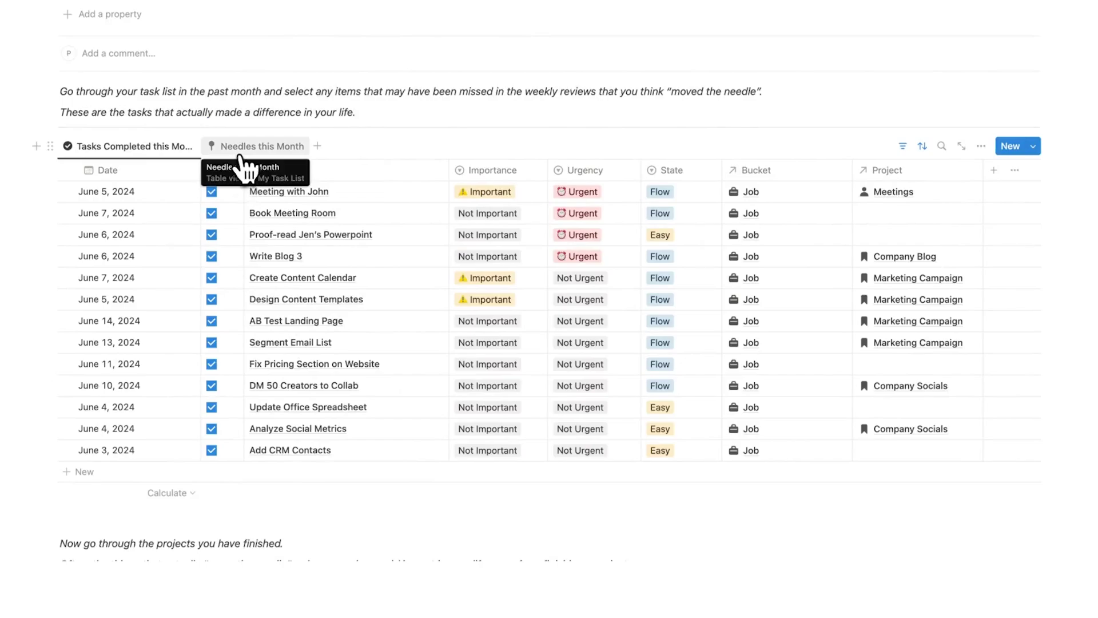
{"action": "left_click", "coordinate": [243, 151]}
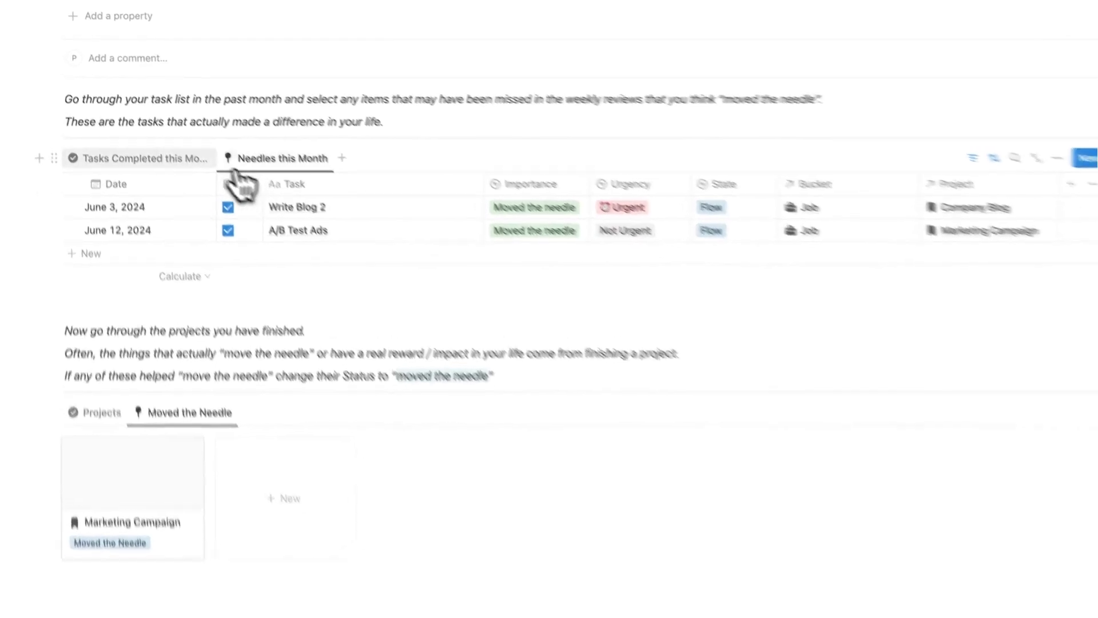
{"action": "left_click", "coordinate": [183, 147]}
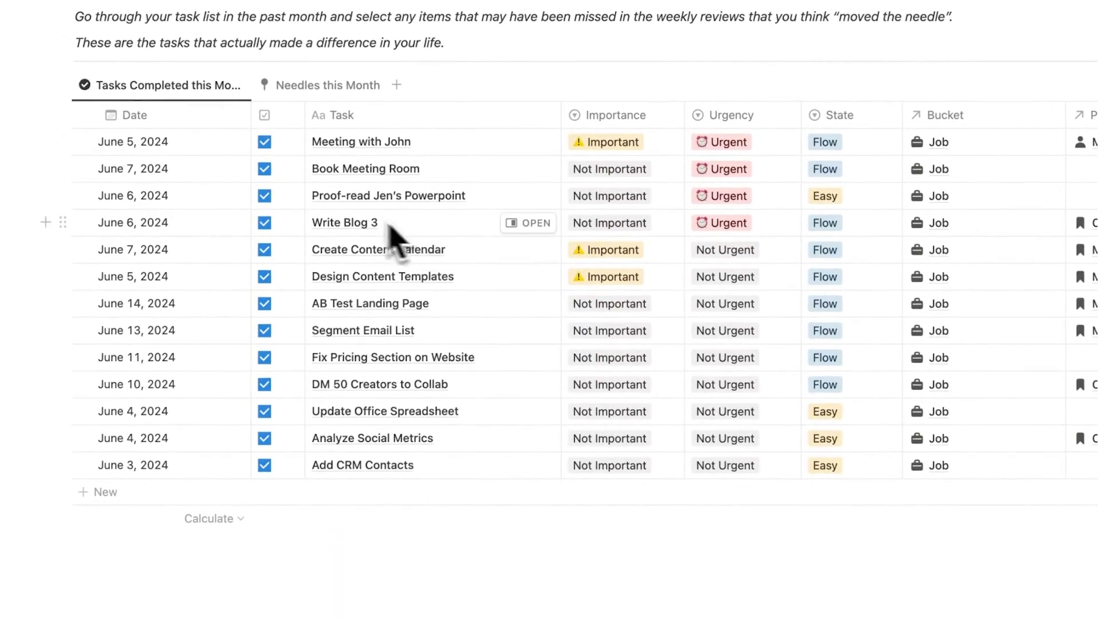
{"action": "left_click", "coordinate": [313, 87]}
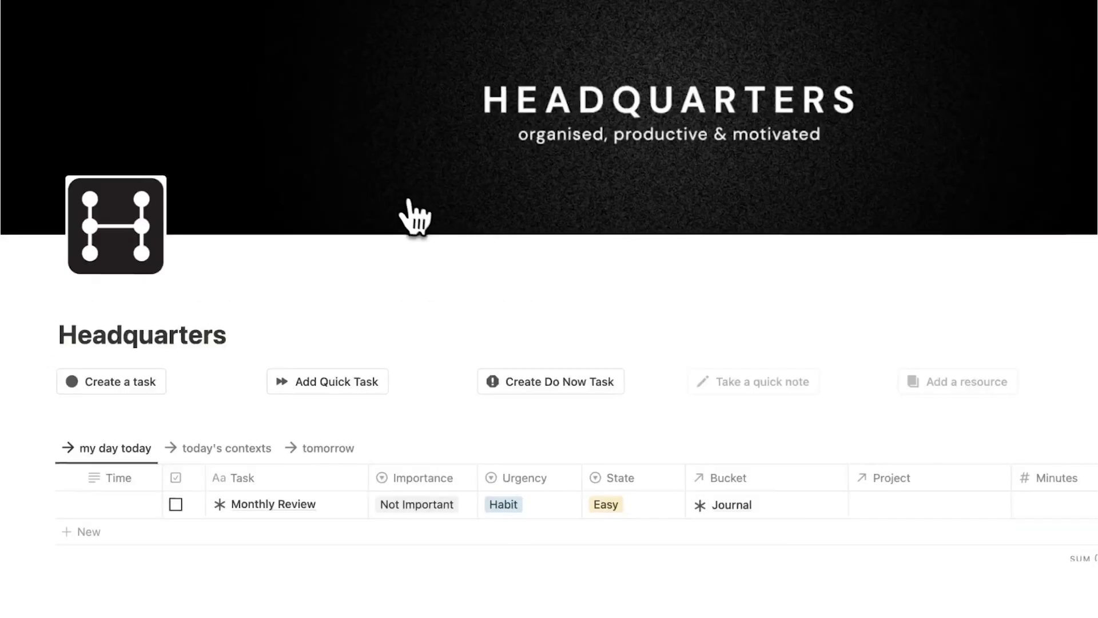
Create a June 21 task titled 'AB Test another Ad'
{"action": "scroll", "coordinate": [442, 238], "scroll_direction": "down", "scroll_amount": 10}
{"action": "scroll", "coordinate": [514, 251], "scroll_direction": "down", "scroll_amount": 4}
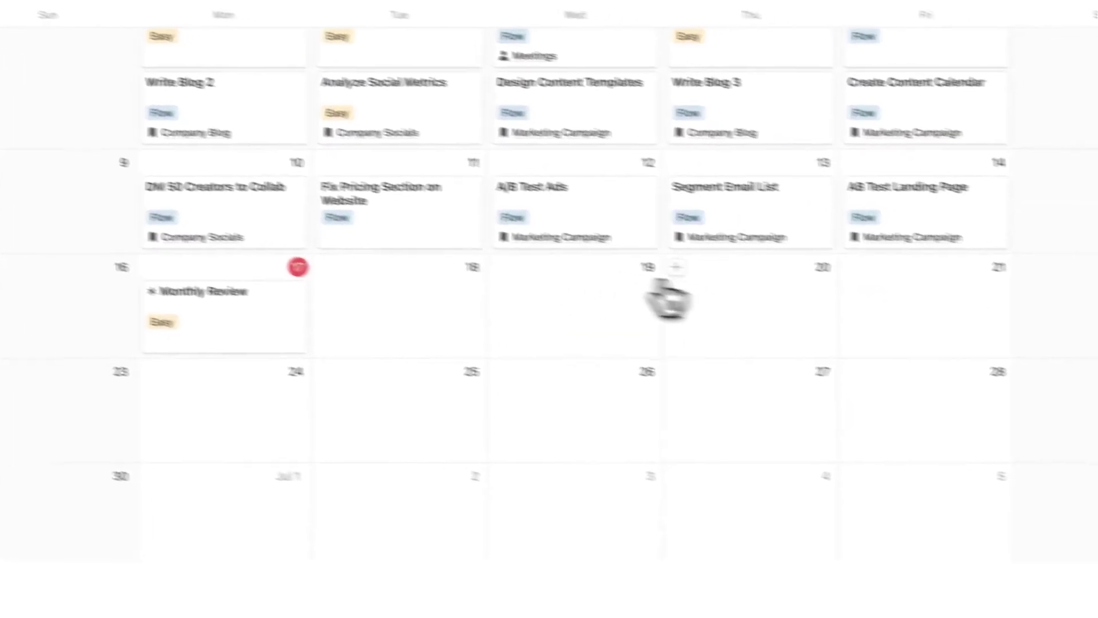
{"action": "left_click", "coordinate": [770, 248]}
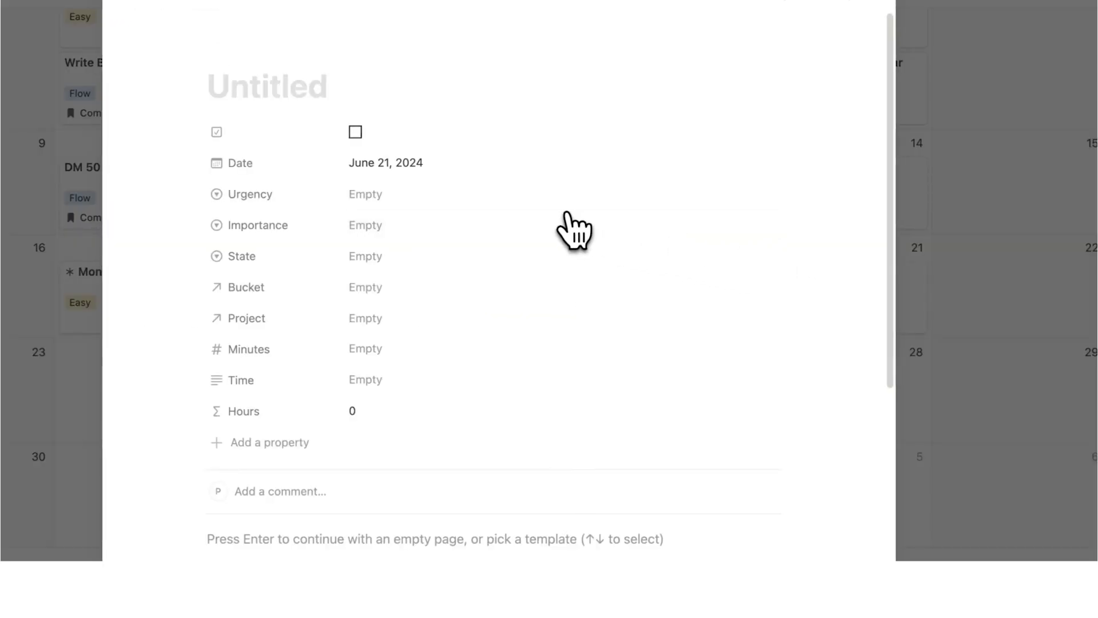
{"action": "type", "text": "AB Test another Ad"}
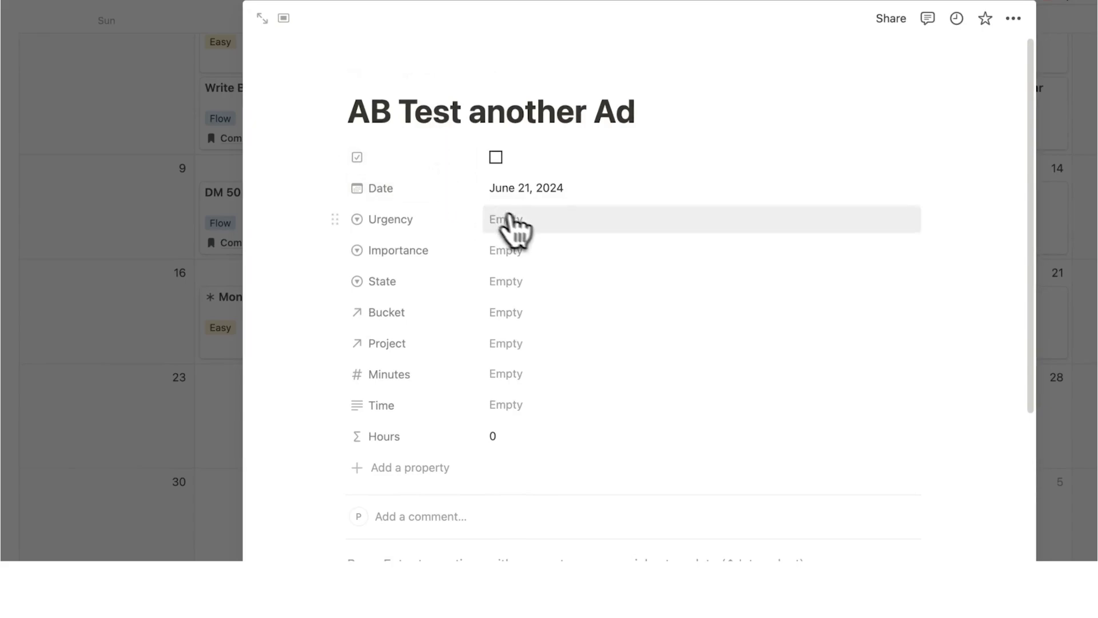
Set the task's Urgency to Habit, Importance to Important, State to Flow and Bucket to Job
{"action": "left_click", "coordinate": [509, 220]}
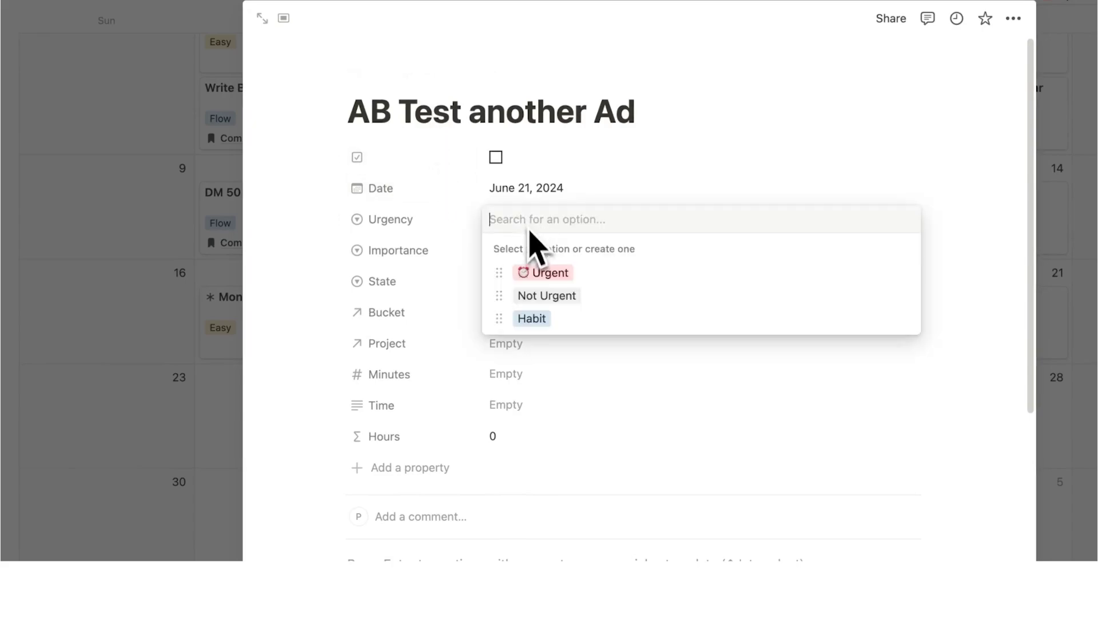
{"action": "left_click", "coordinate": [538, 317]}
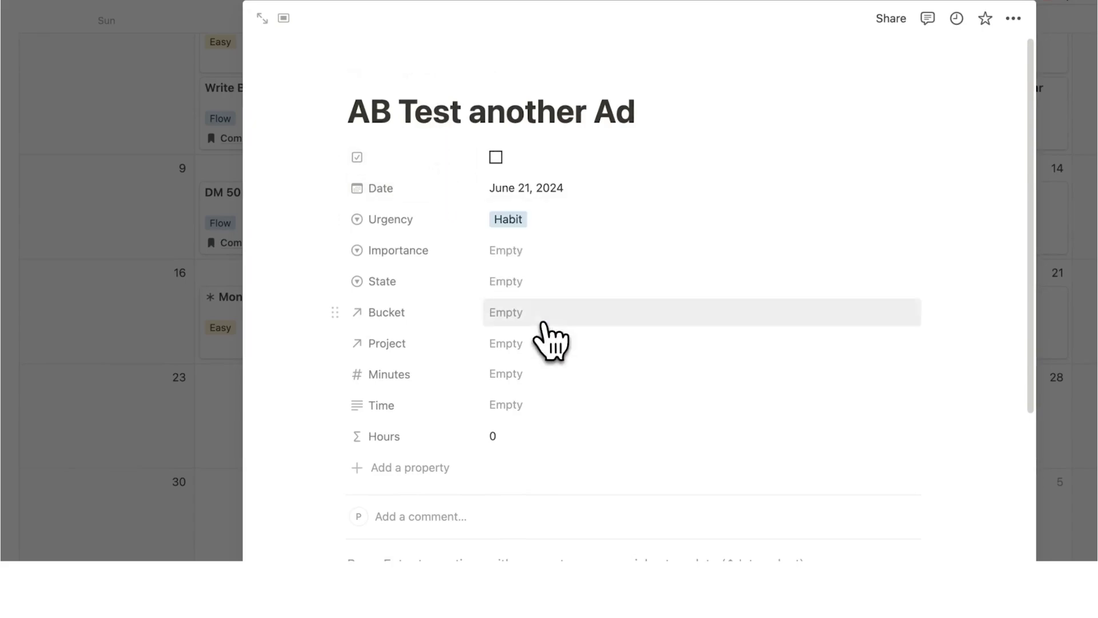
{"action": "left_click", "coordinate": [532, 258]}
{"action": "left_click", "coordinate": [535, 306]}
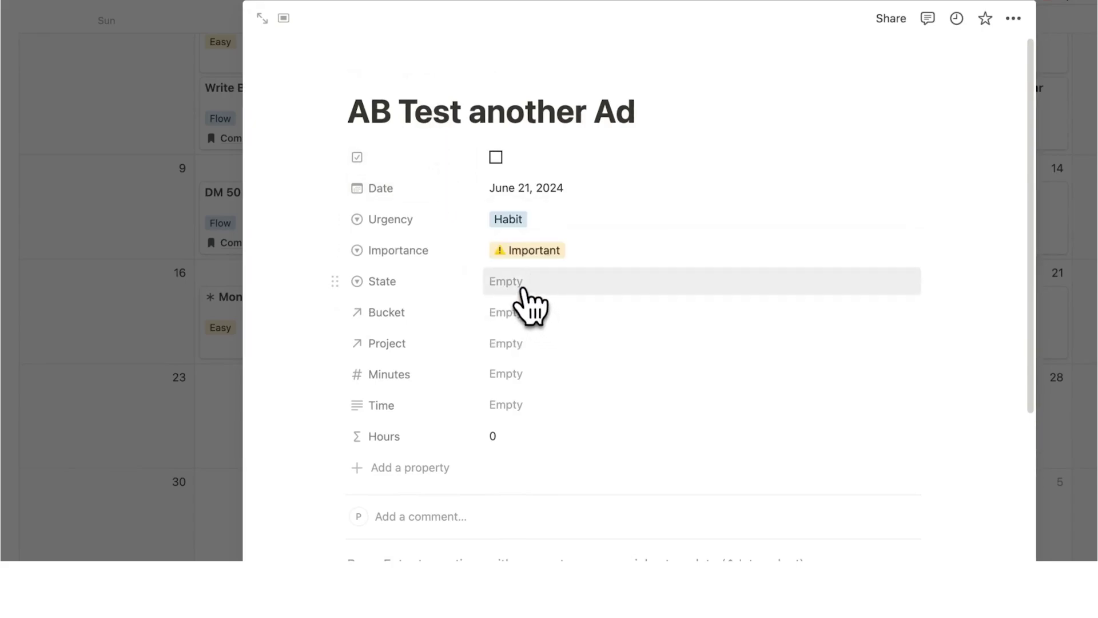
{"action": "left_click", "coordinate": [519, 284]}
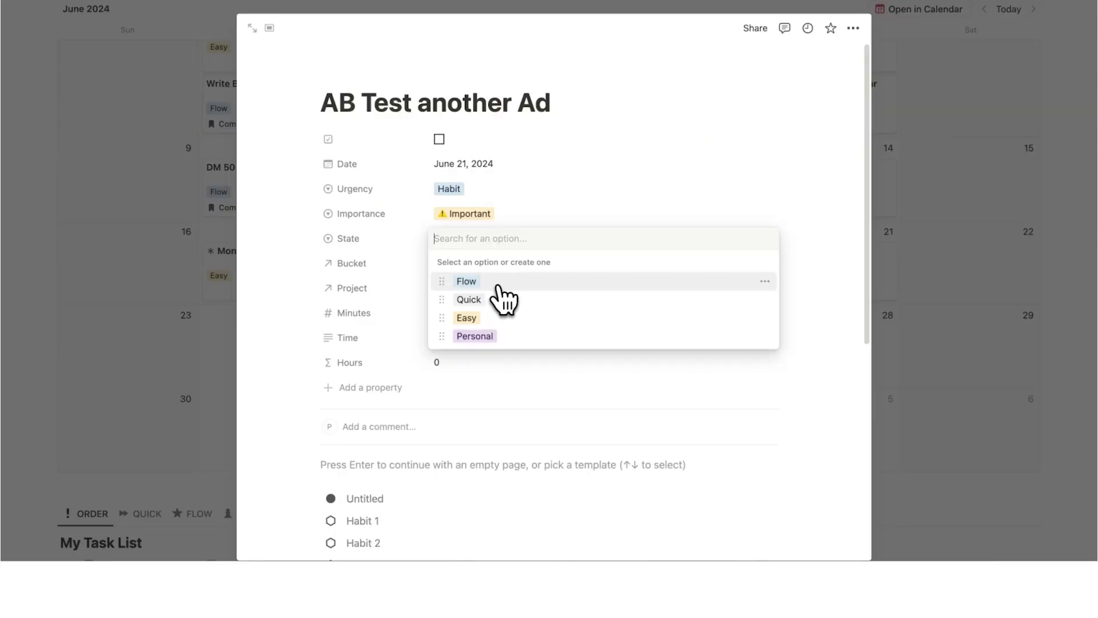
{"action": "left_click", "coordinate": [497, 286]}
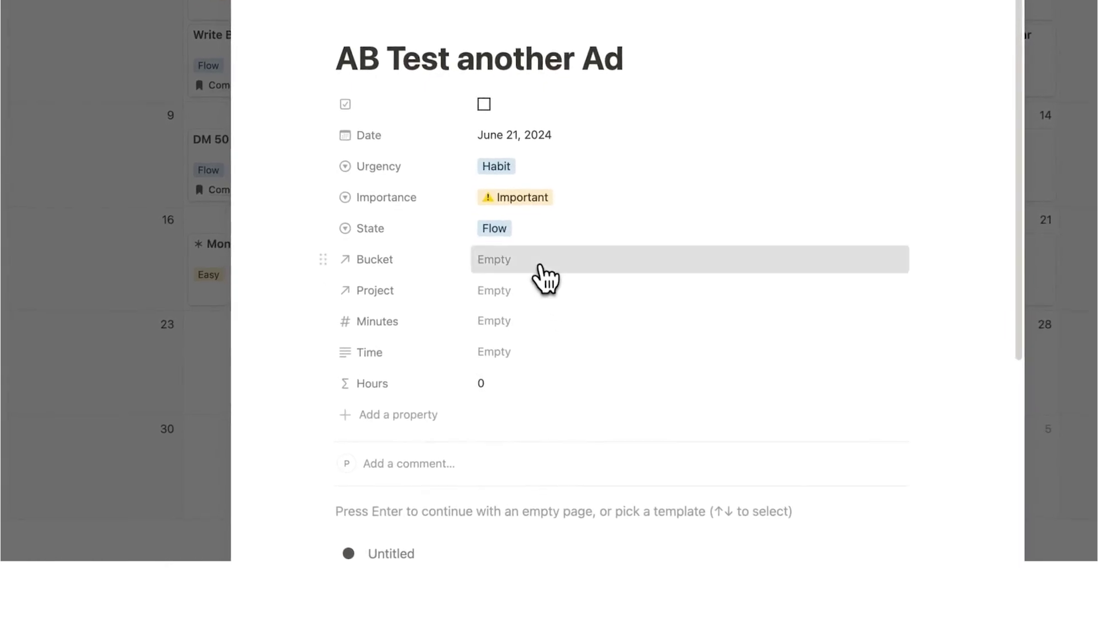
{"action": "left_click", "coordinate": [487, 268]}
{"action": "left_click", "coordinate": [559, 314]}
Link the task to a newly created AB Test Ads project, then return to the calendar
{"action": "left_click", "coordinate": [503, 292]}
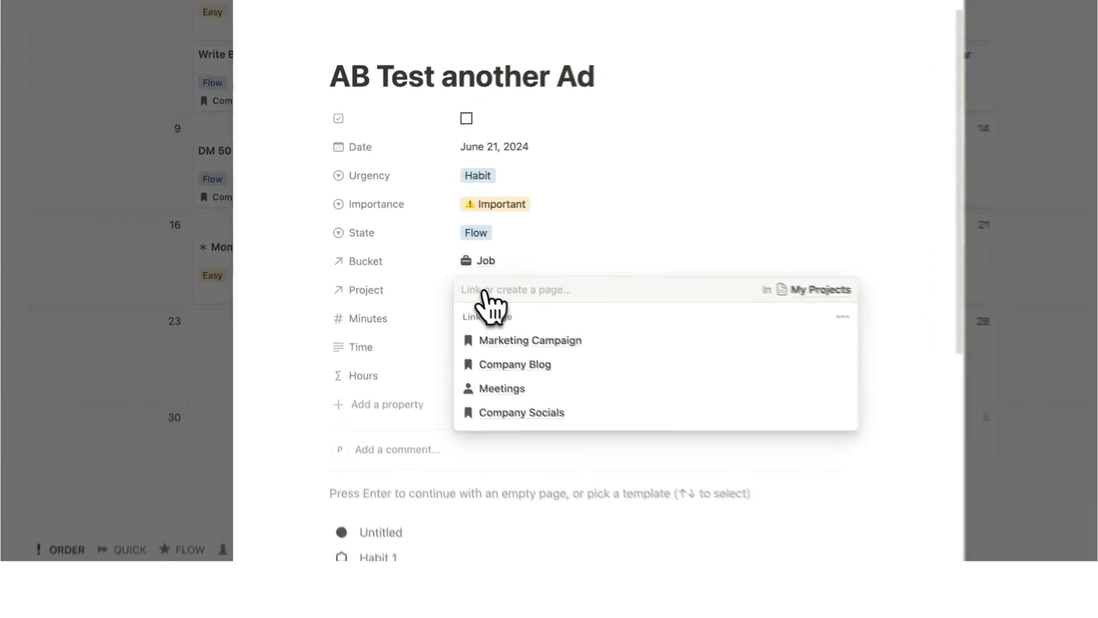
{"action": "type", "text": "AB T"}
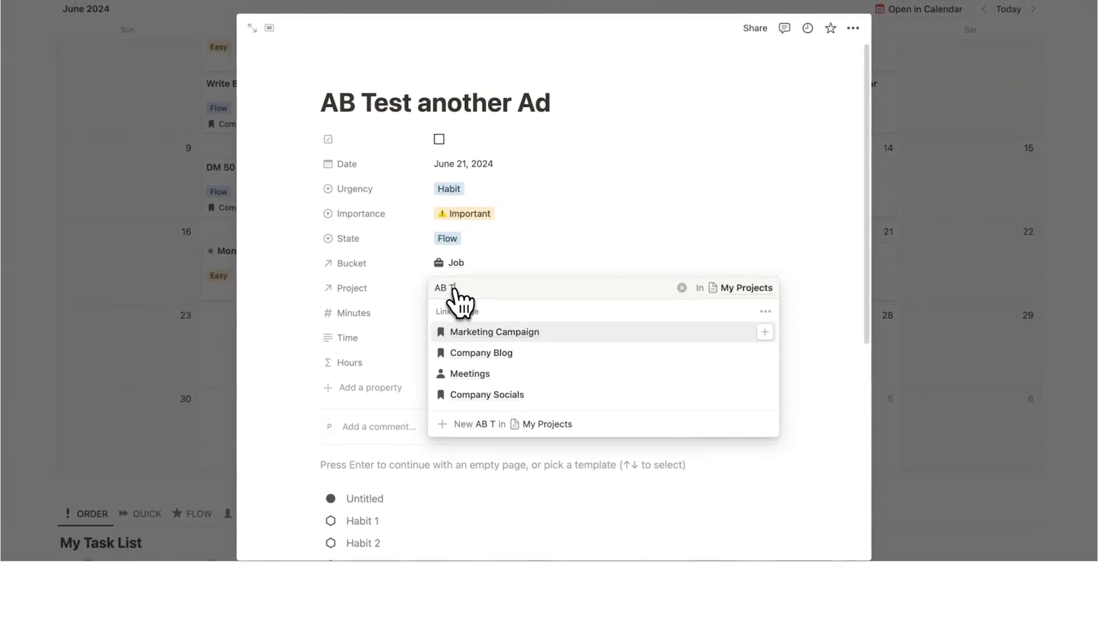
{"action": "type", "text": "est Ads"}
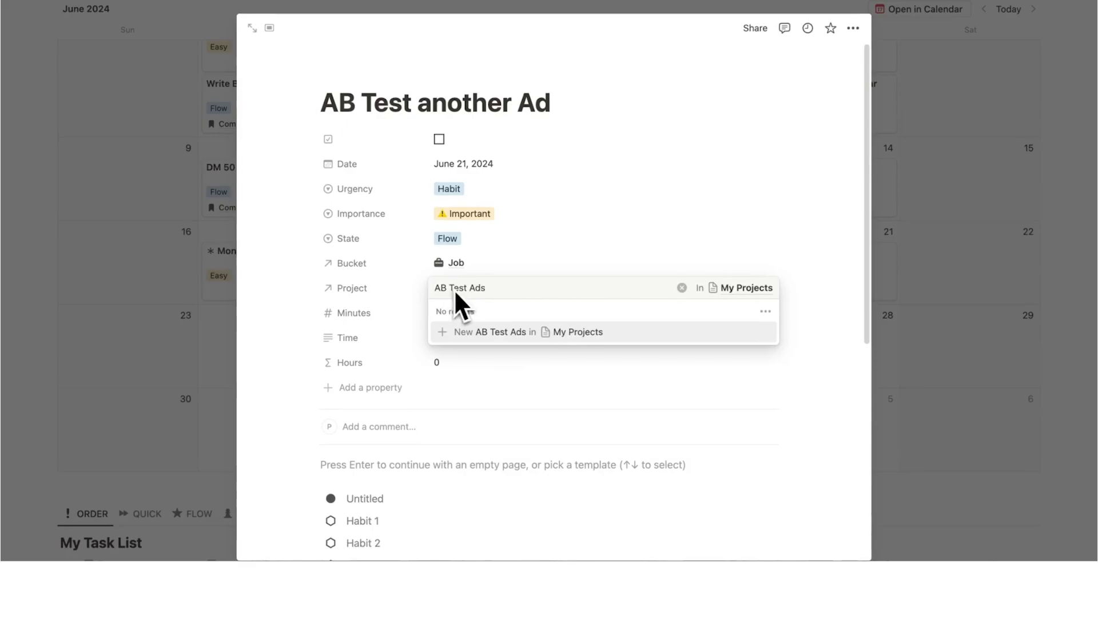
{"action": "left_click", "coordinate": [486, 332]}
{"action": "left_click", "coordinate": [295, 259]}
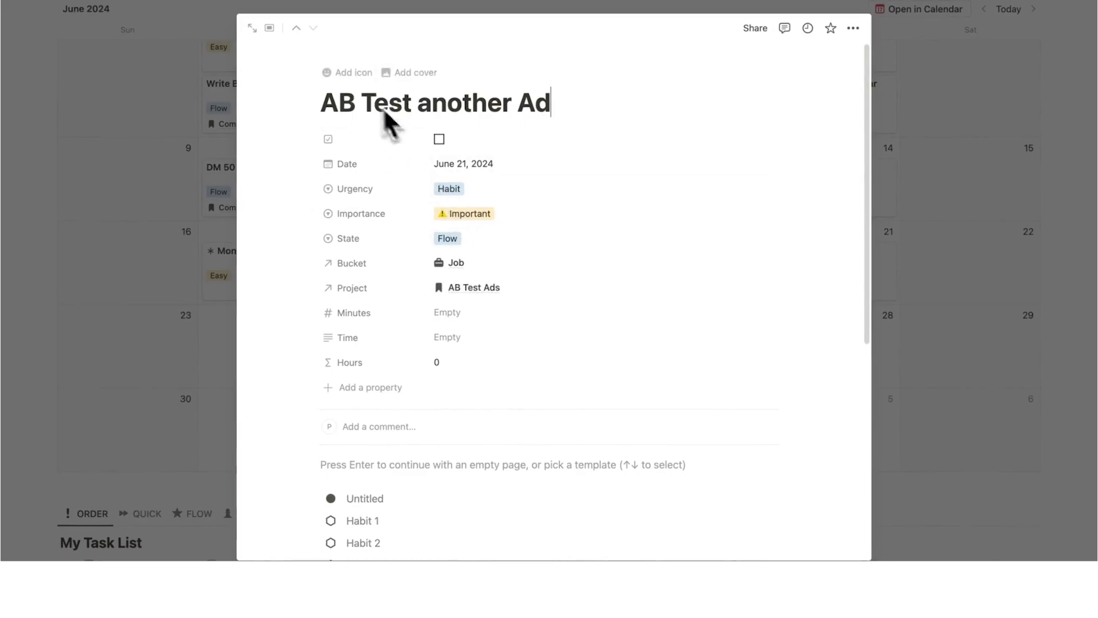
{"action": "left_click", "coordinate": [478, 288]}
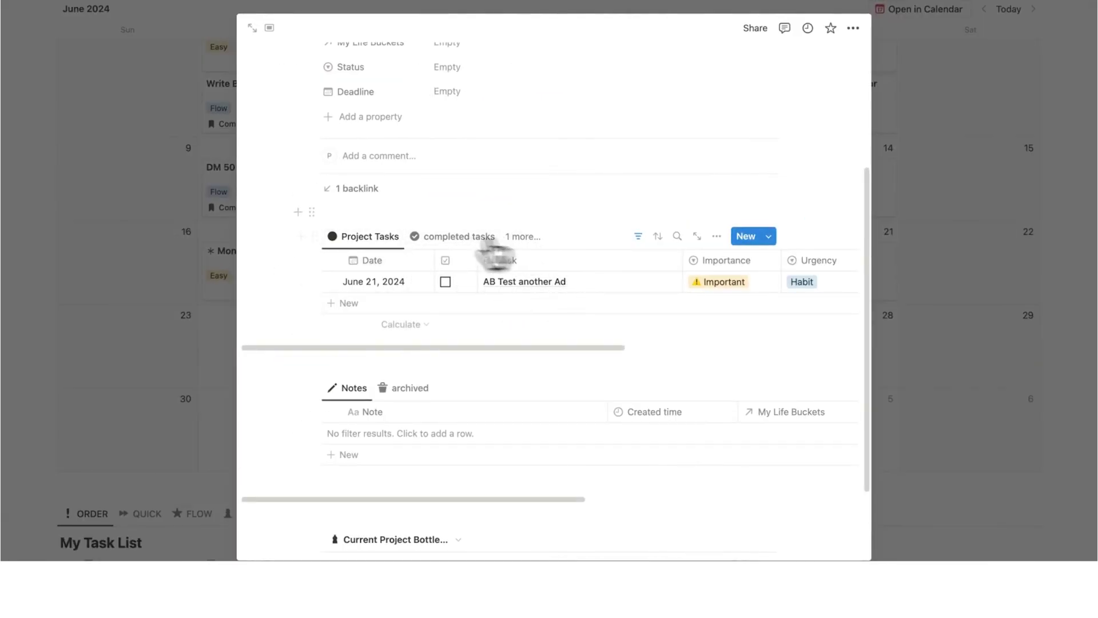
{"action": "scroll", "coordinate": [595, 285], "scroll_direction": "down", "scroll_amount": 3}
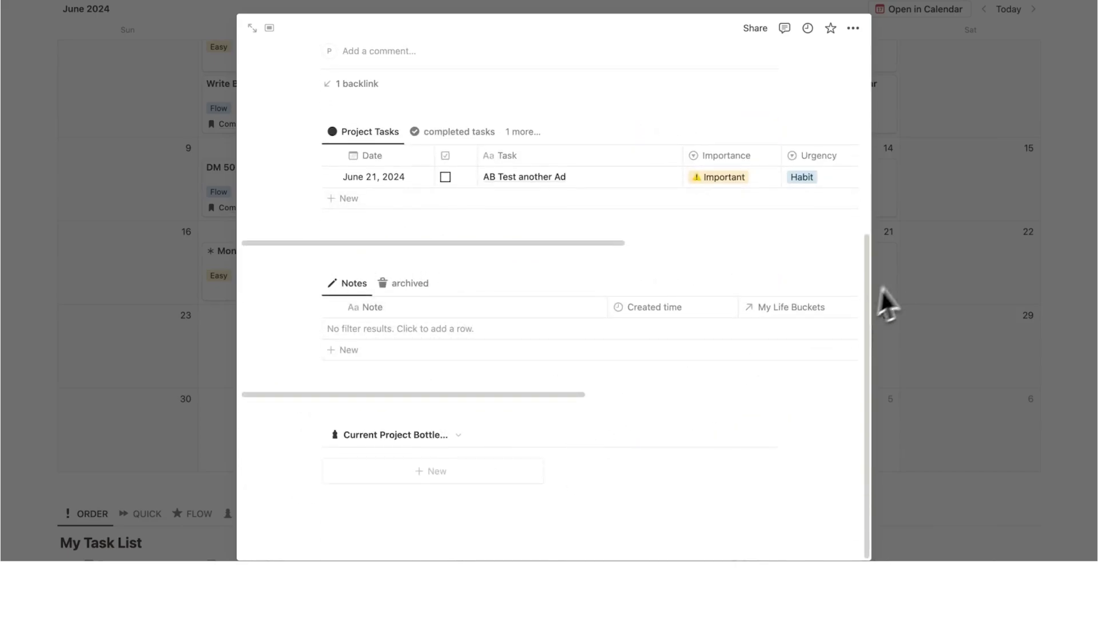
{"action": "left_click", "coordinate": [946, 280]}
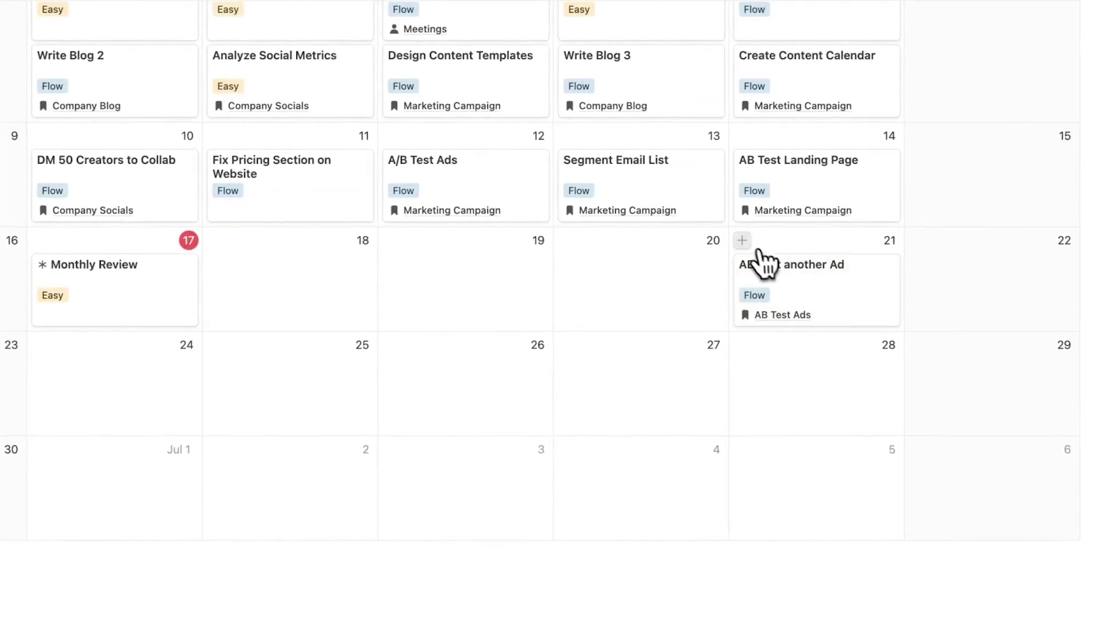
Add a Blog Post task on June 21 with Urgency Habit, Importance Important and State Flow
{"action": "left_click", "coordinate": [742, 240]}
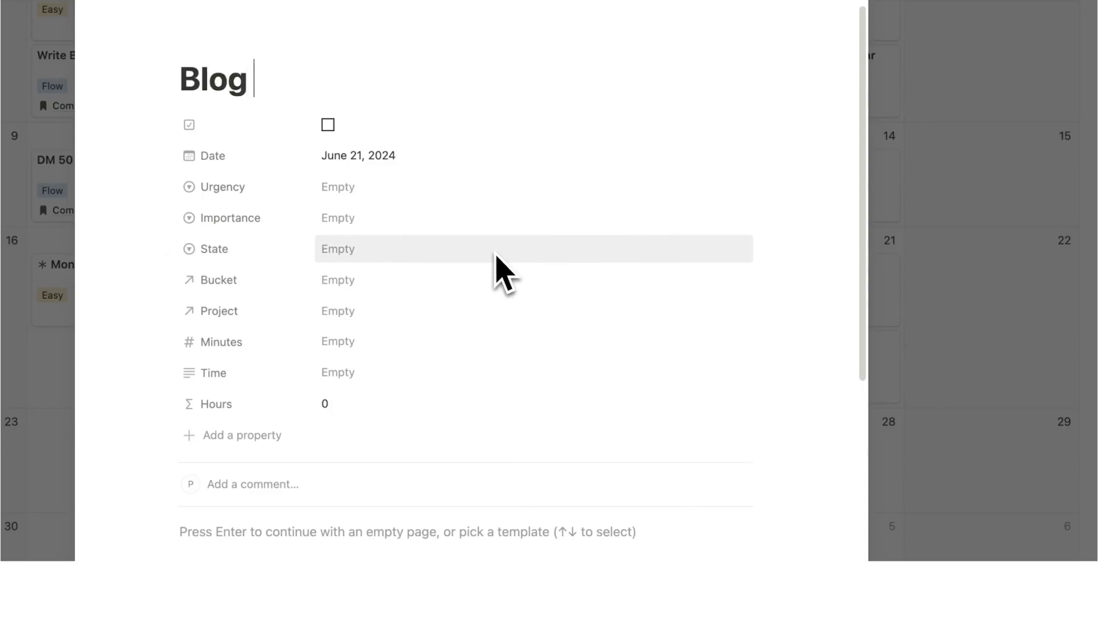
{"action": "left_click", "coordinate": [404, 188]}
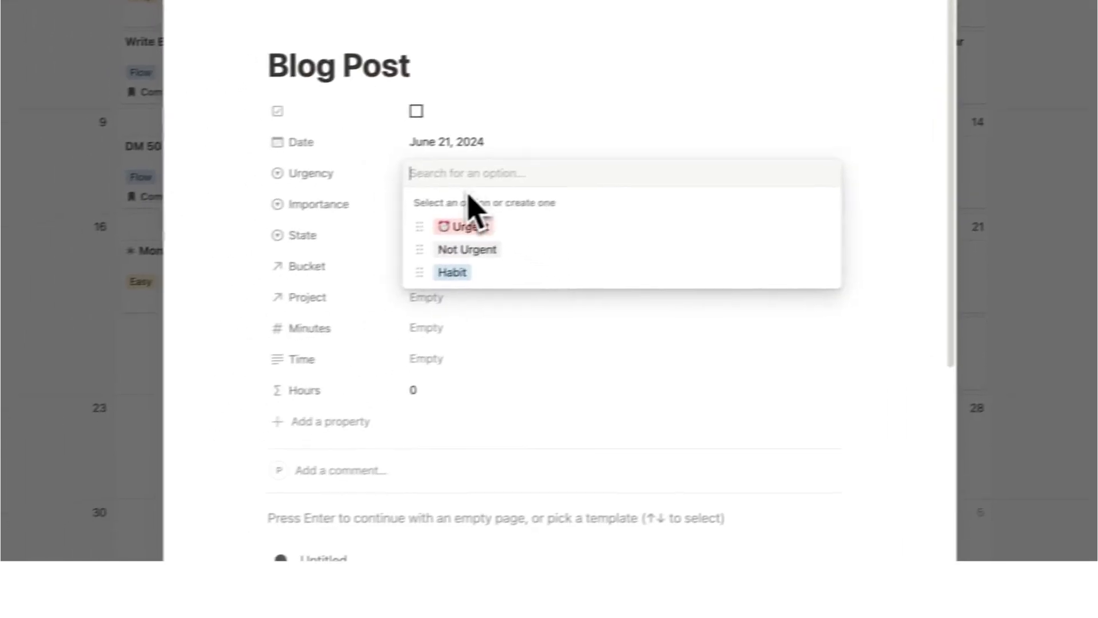
{"action": "left_click", "coordinate": [366, 286]}
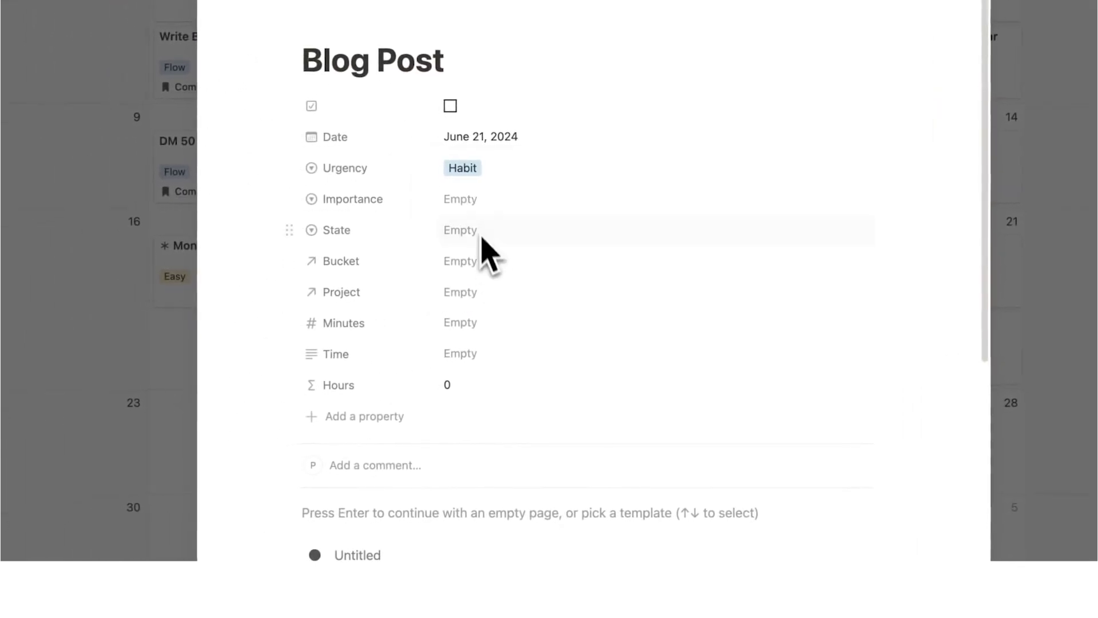
{"action": "left_click", "coordinate": [482, 215]}
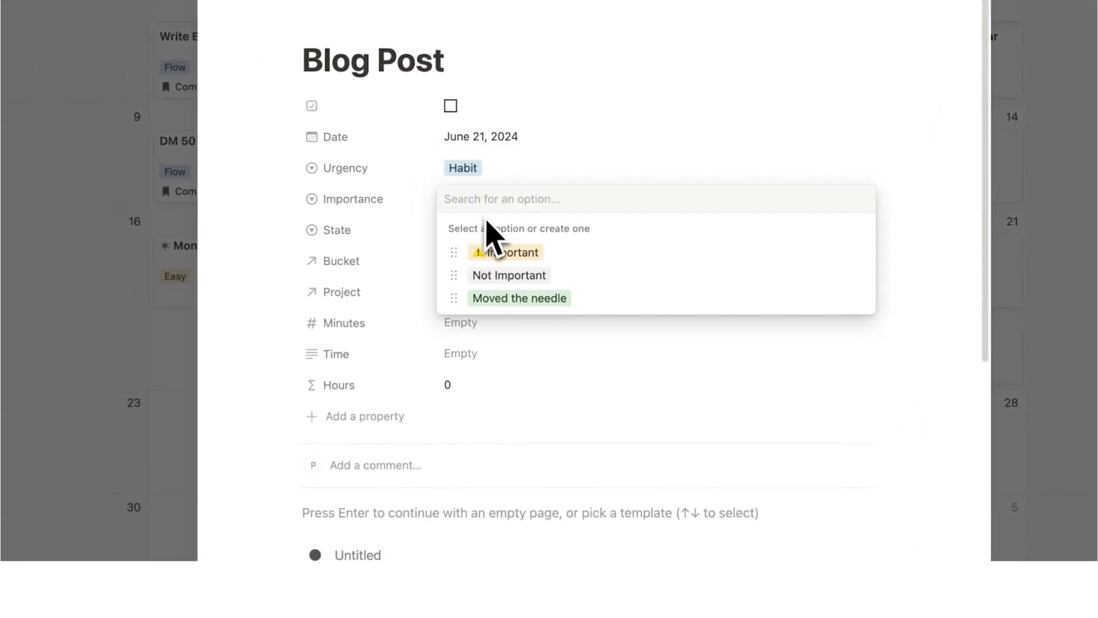
{"action": "left_click", "coordinate": [503, 254]}
{"action": "left_click", "coordinate": [446, 235]}
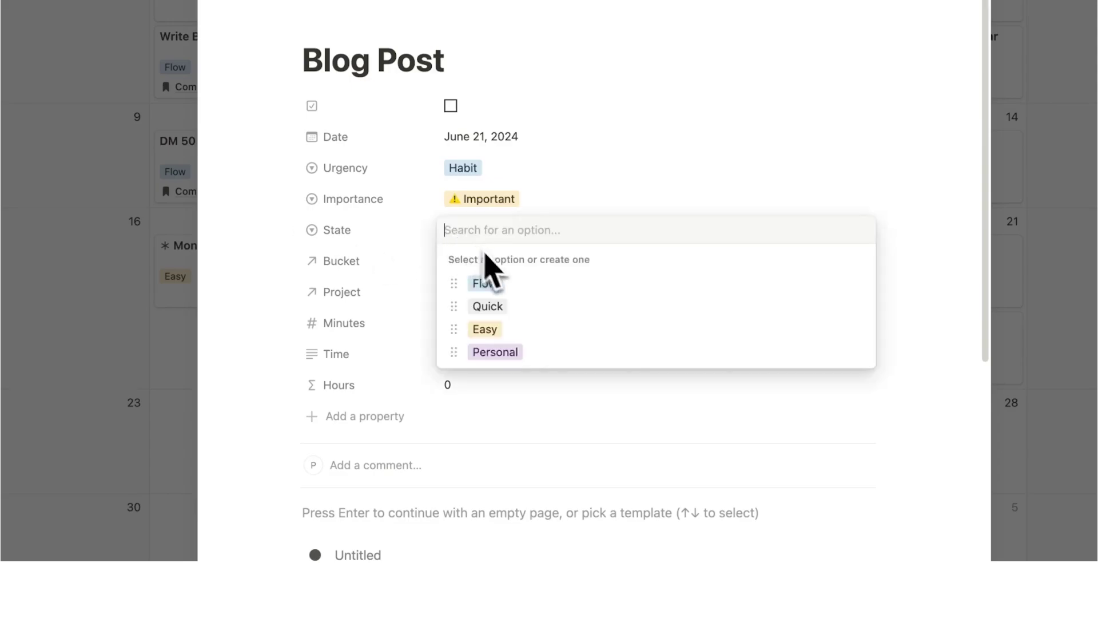
{"action": "left_click", "coordinate": [509, 289]}
Link Blog Post to the Job bucket and Company Blog project, then close it
{"action": "left_click", "coordinate": [491, 272]}
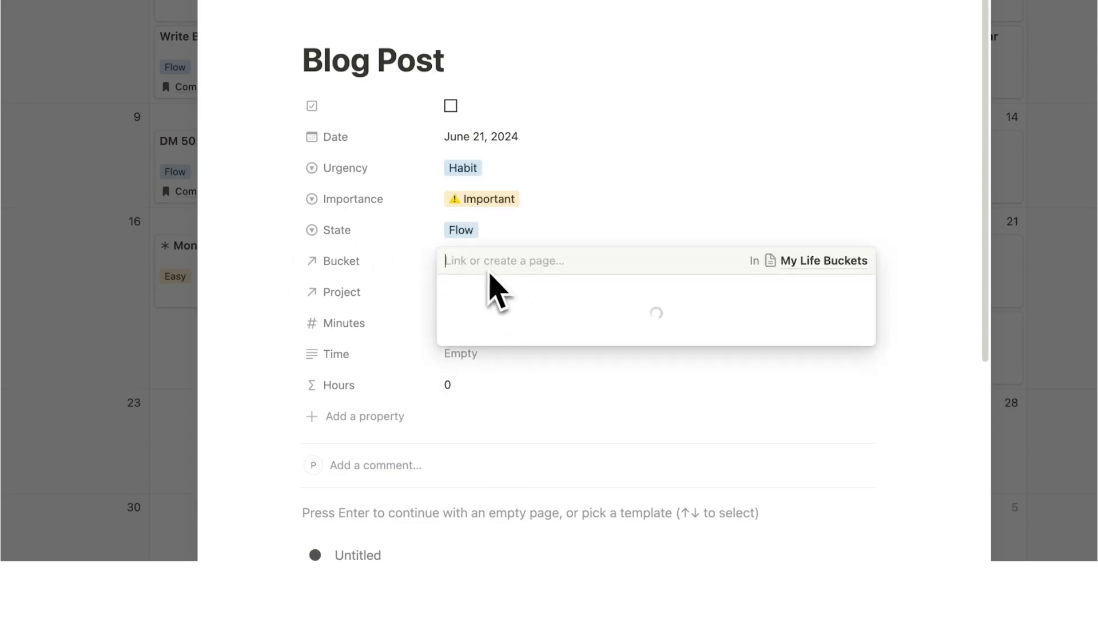
{"action": "key", "text": "Escape"}
{"action": "left_click", "coordinate": [495, 292]}
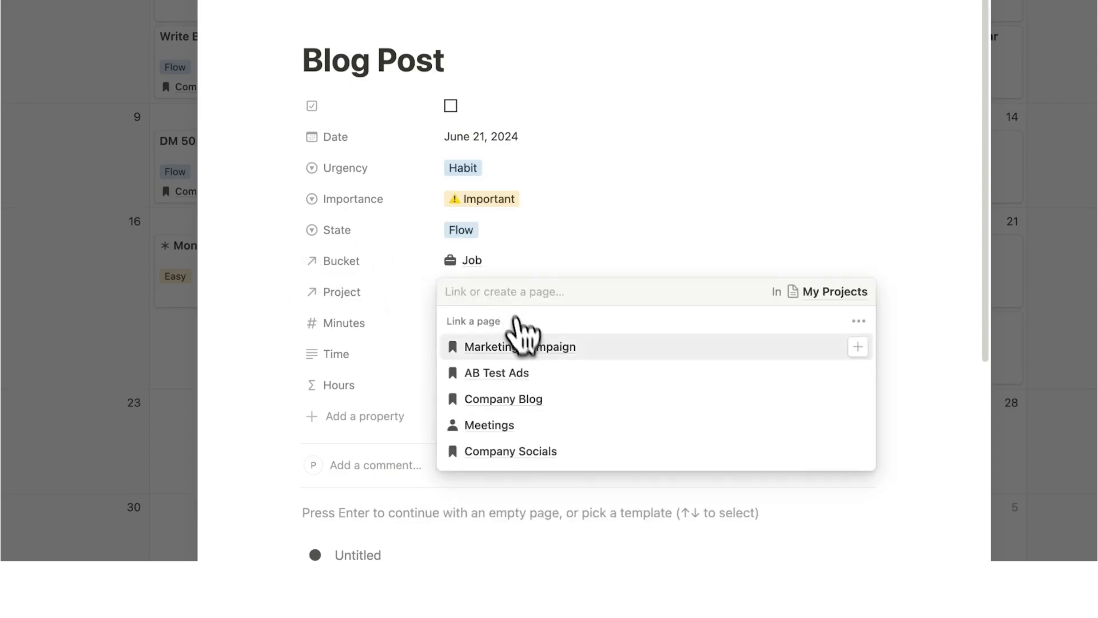
{"action": "left_click", "coordinate": [554, 398]}
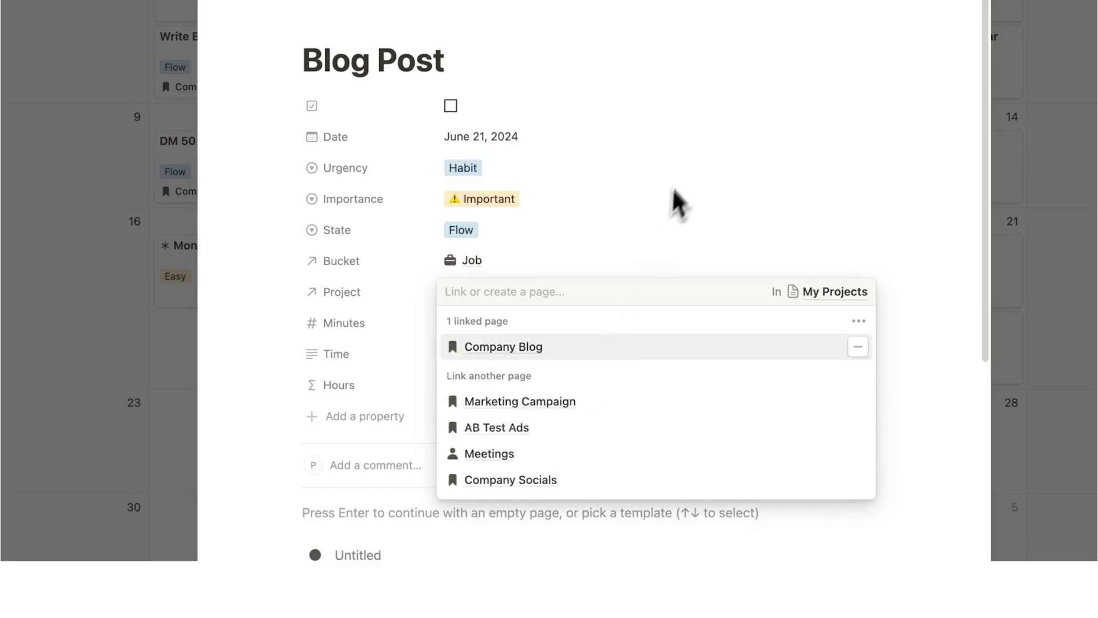
{"action": "left_click", "coordinate": [674, 204]}
{"action": "left_click", "coordinate": [1027, 372]}
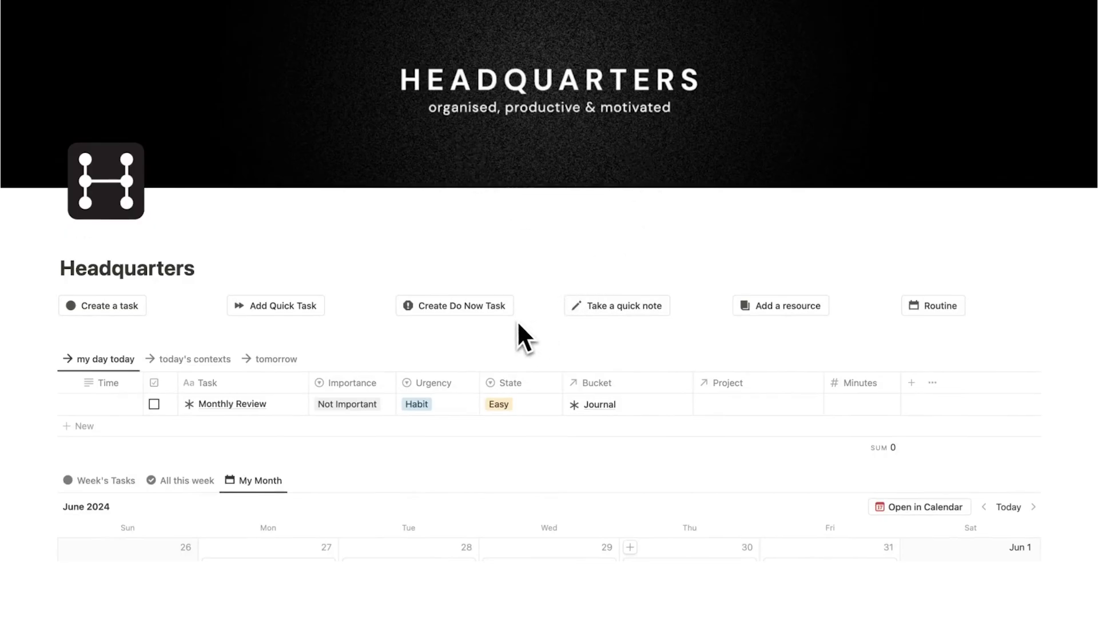
Add a new row named 'Task 1' to My Task List
{"action": "scroll", "coordinate": [629, 308], "scroll_direction": "down", "scroll_amount": 6}
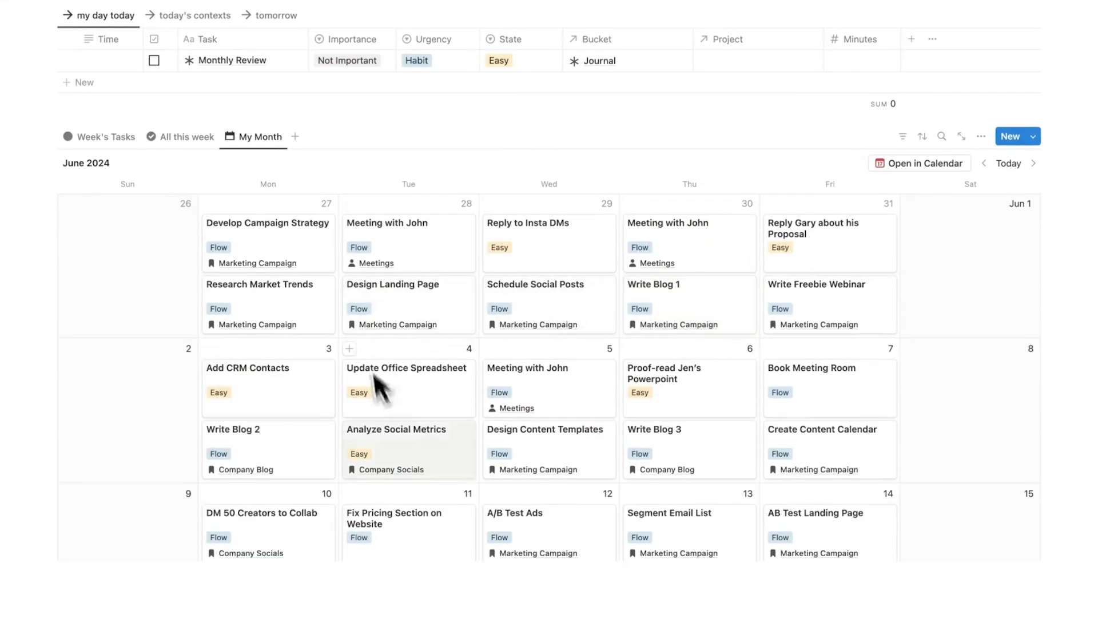
{"action": "scroll", "coordinate": [159, 139], "scroll_direction": "up", "scroll_amount": 1}
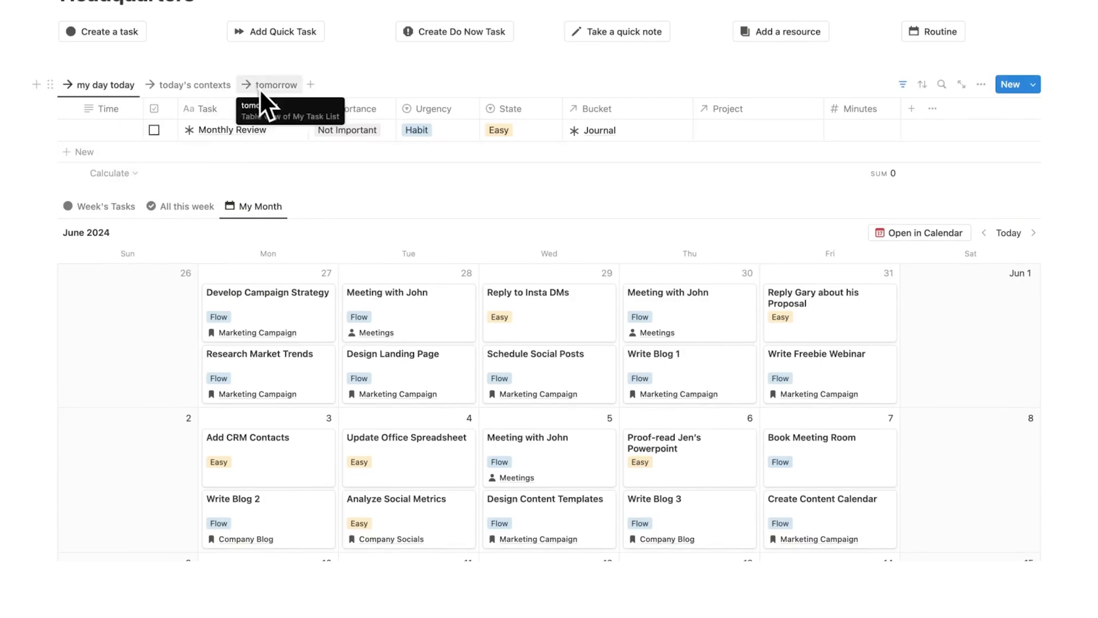
{"action": "left_click", "coordinate": [215, 86]}
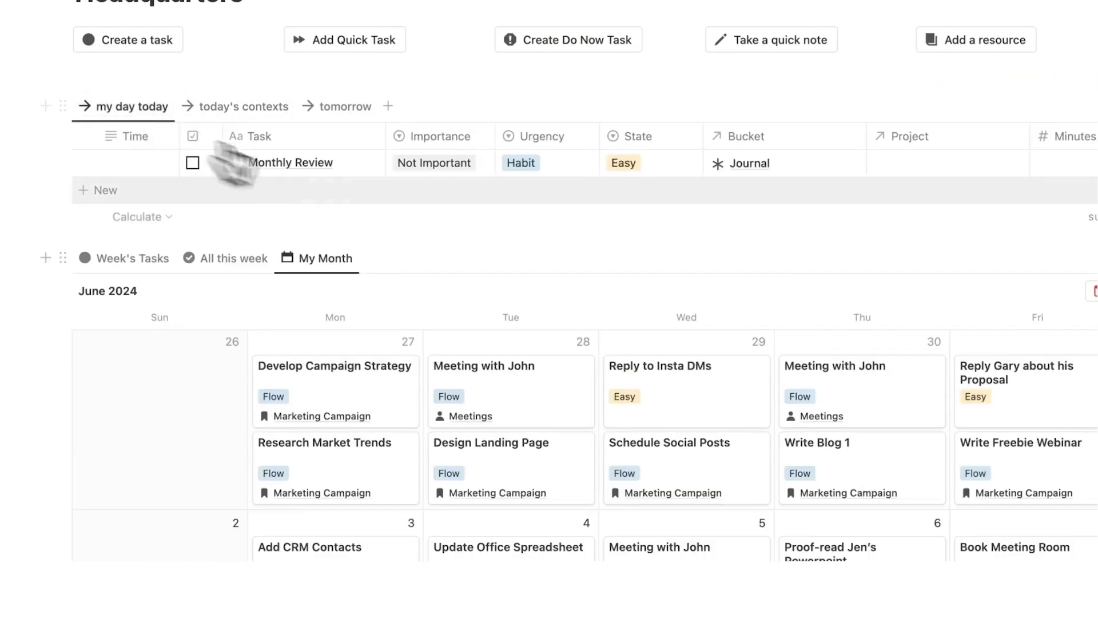
{"action": "scroll", "coordinate": [446, 216], "scroll_direction": "down", "scroll_amount": 20}
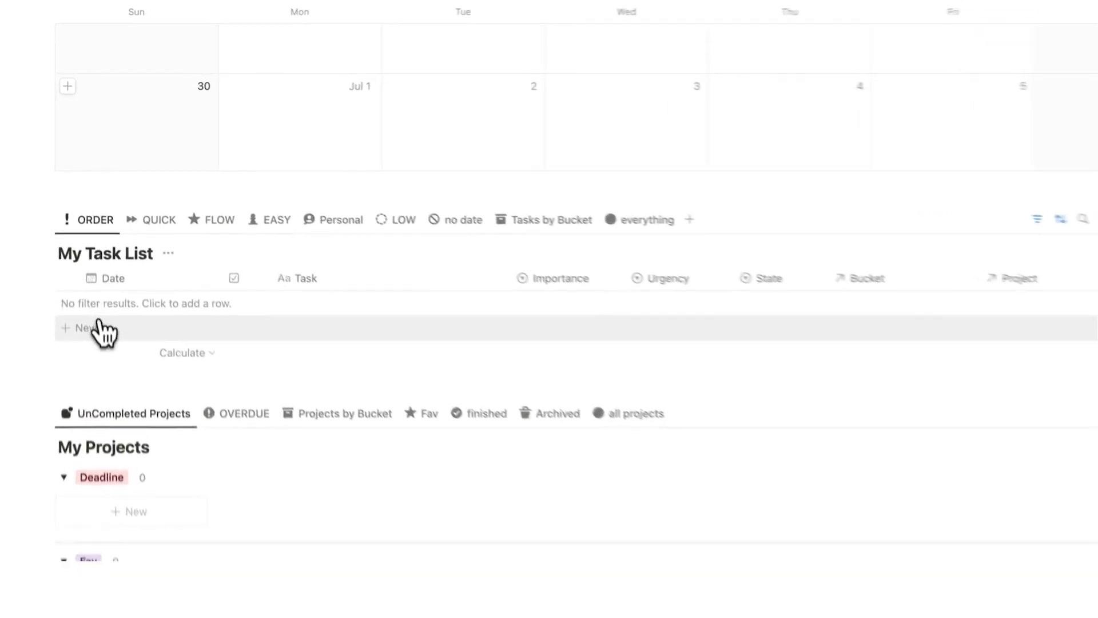
{"action": "left_click", "coordinate": [92, 301]}
{"action": "type", "text": "Task"}
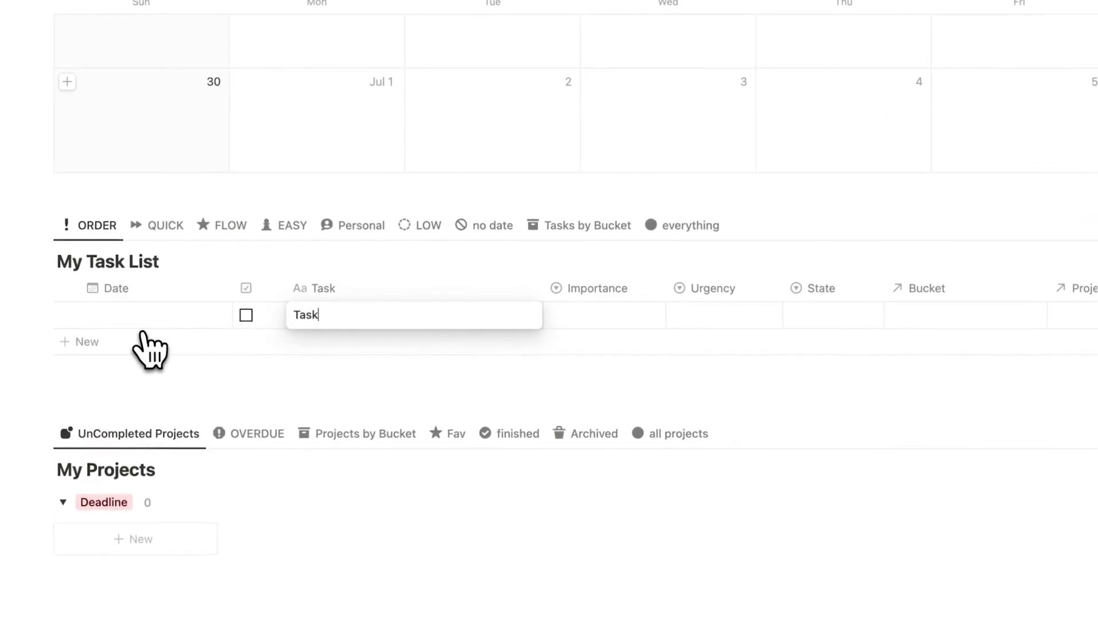
{"action": "type", "text": " 1"}
{"action": "key", "text": "Return"}
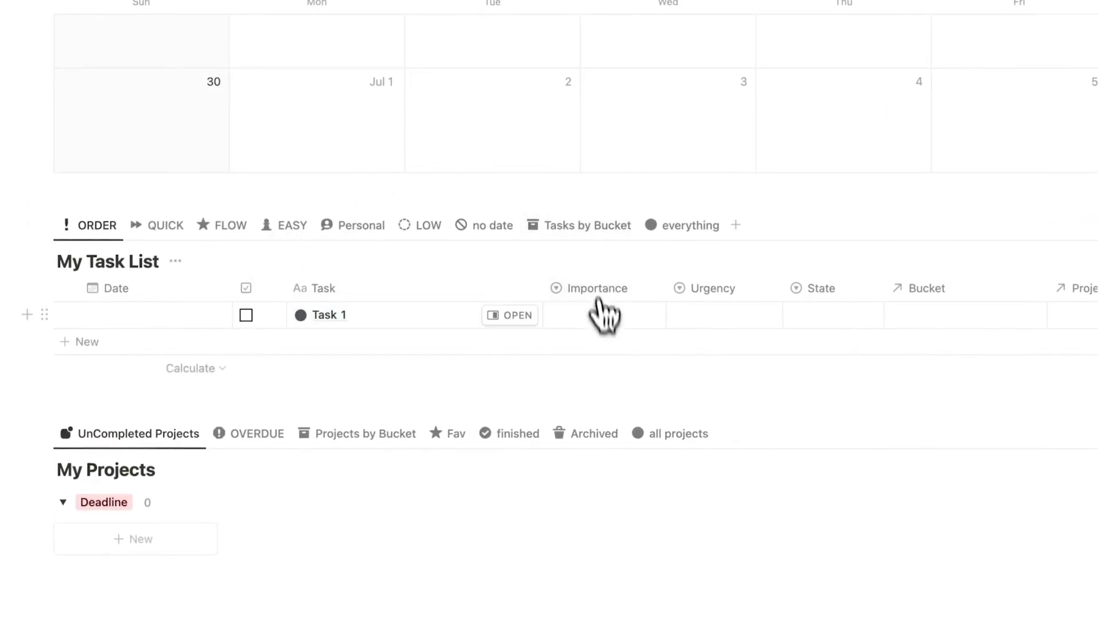
Set Task 1's Importance to Important, Urgency to Urgent and State to Flow
{"action": "left_click", "coordinate": [603, 314]}
{"action": "left_click", "coordinate": [609, 366]}
{"action": "left_click", "coordinate": [719, 316]}
{"action": "left_click", "coordinate": [732, 368]}
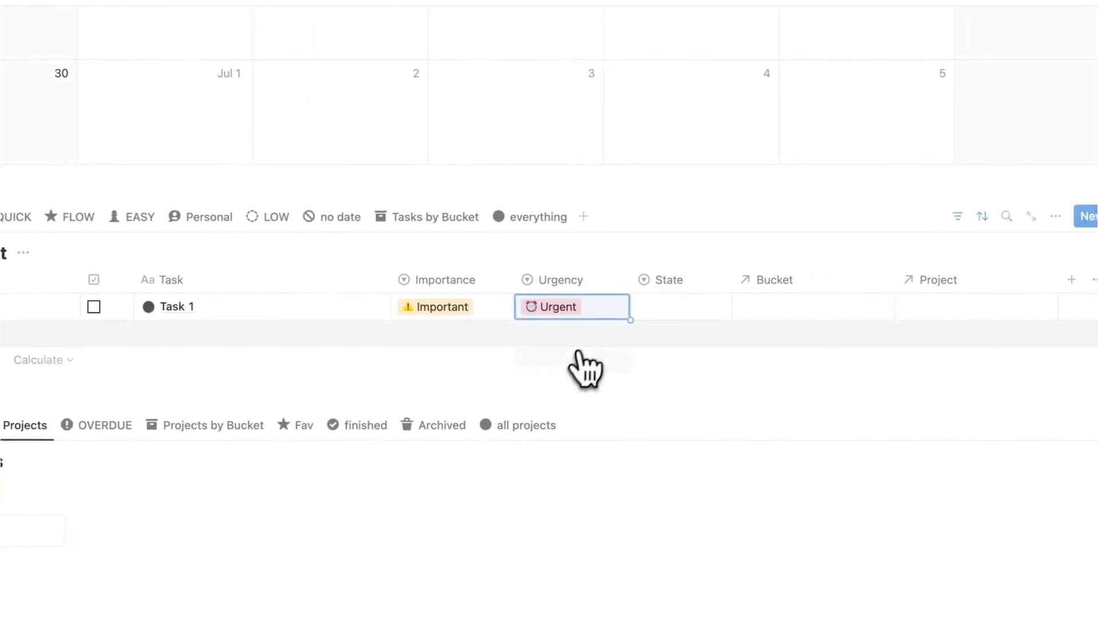
{"action": "left_click", "coordinate": [695, 311]}
{"action": "left_click", "coordinate": [696, 360]}
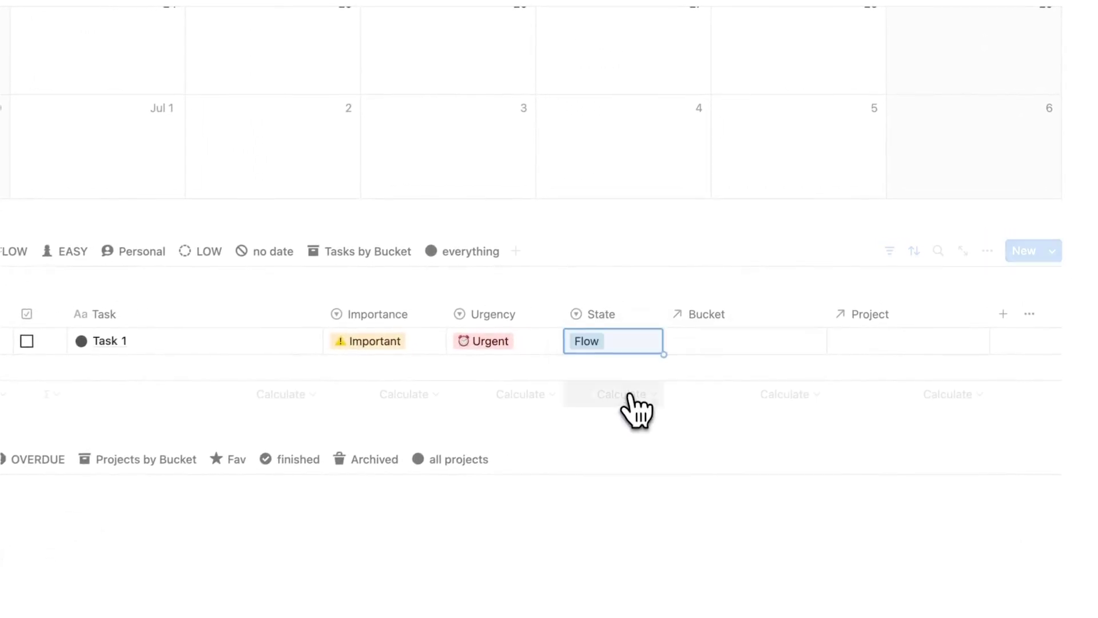
{"action": "scroll", "coordinate": [711, 299], "scroll_direction": "up", "scroll_amount": 7}
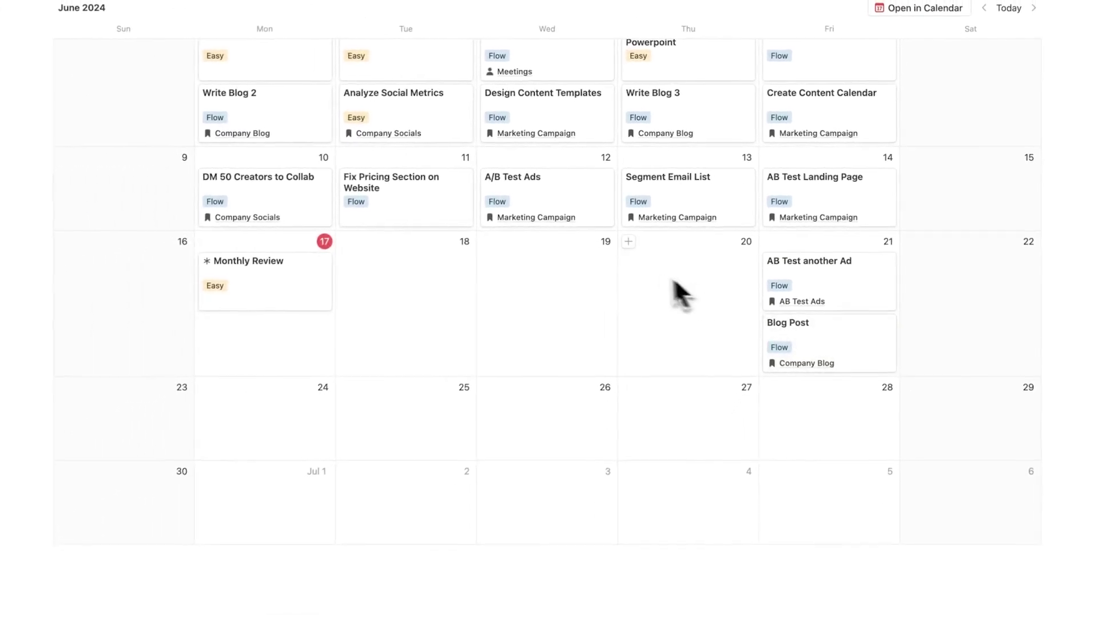
{"action": "scroll", "coordinate": [617, 254], "scroll_direction": "down", "scroll_amount": 6}
{"action": "scroll", "coordinate": [715, 280], "scroll_direction": "up", "scroll_amount": 8}
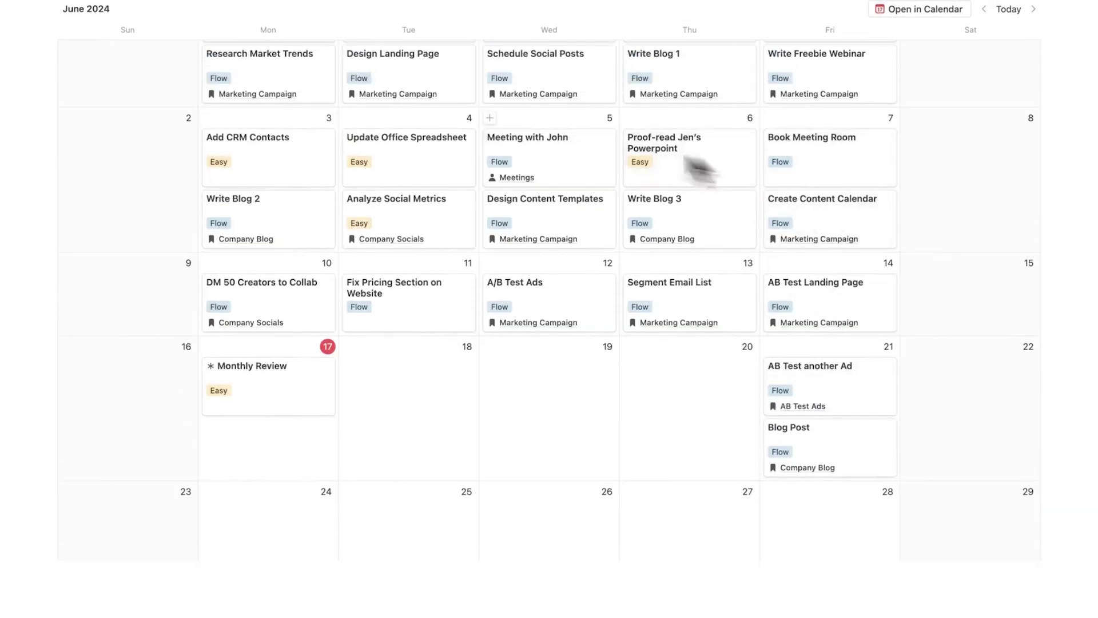
{"action": "scroll", "coordinate": [711, 220], "scroll_direction": "down", "scroll_amount": 10}
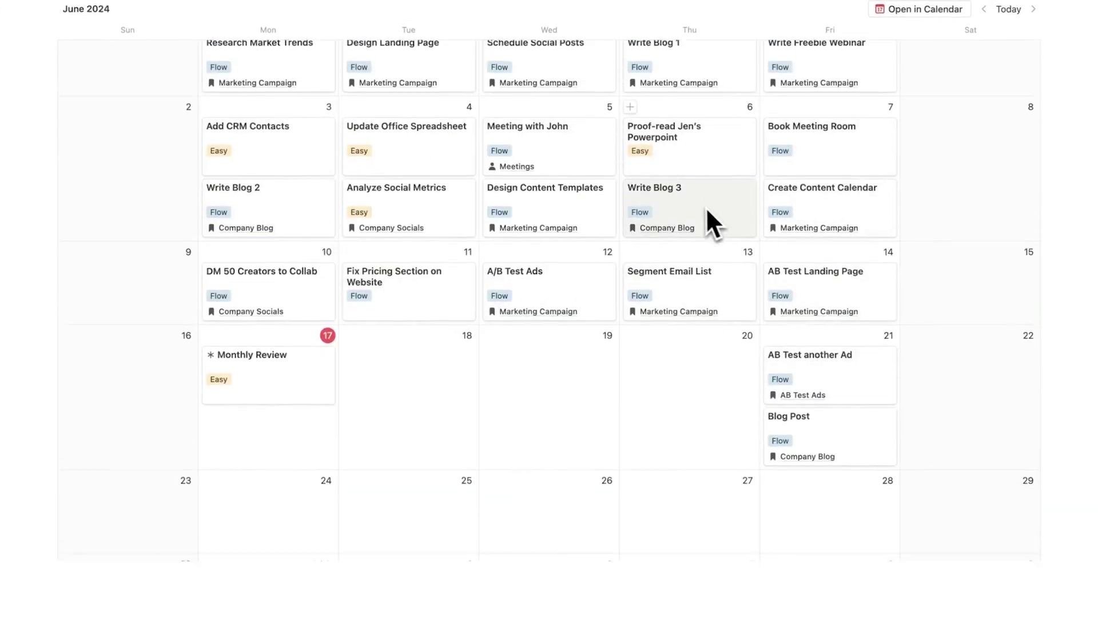
{"action": "scroll", "coordinate": [685, 191], "scroll_direction": "down", "scroll_amount": 3}
{"action": "scroll", "coordinate": [331, 238], "scroll_direction": "down", "scroll_amount": 4}
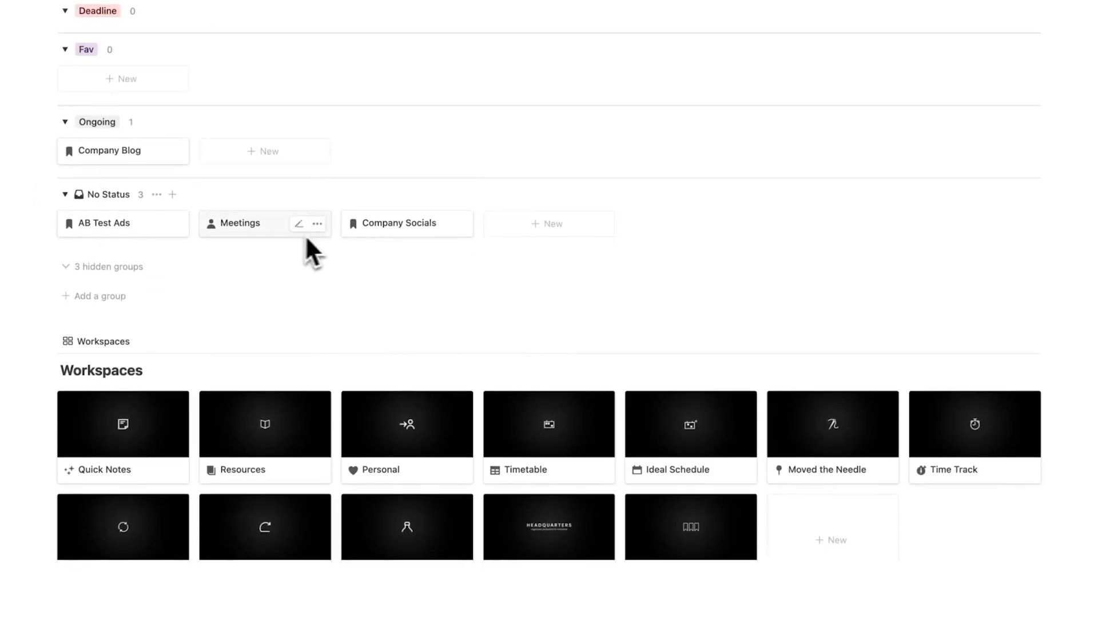
{"action": "left_click", "coordinate": [140, 156]}
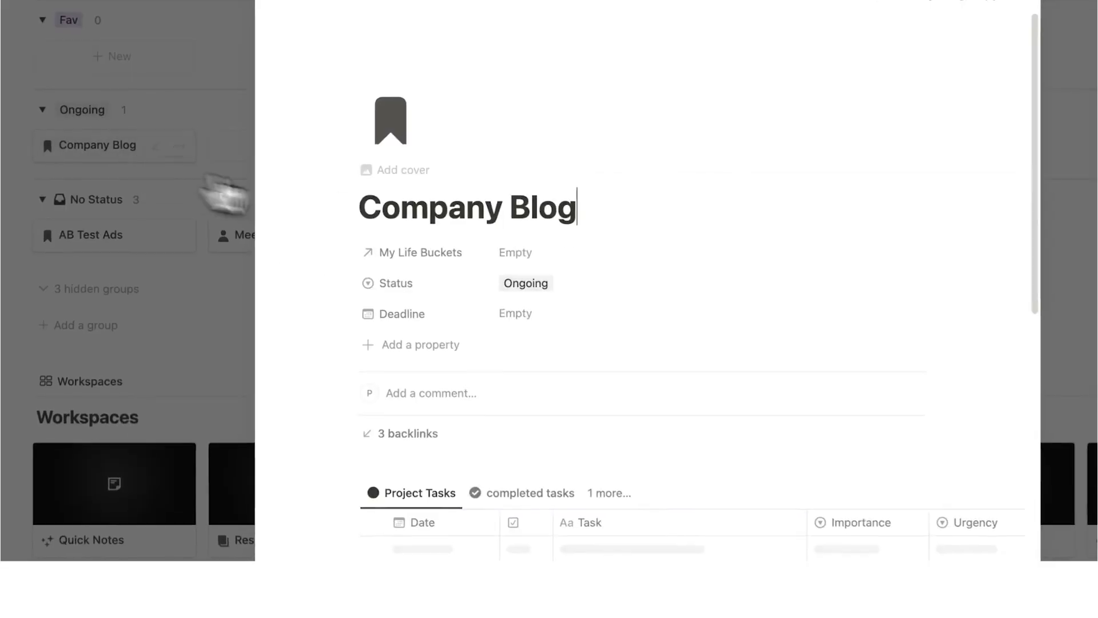
{"action": "scroll", "coordinate": [515, 245], "scroll_direction": "down", "scroll_amount": 7}
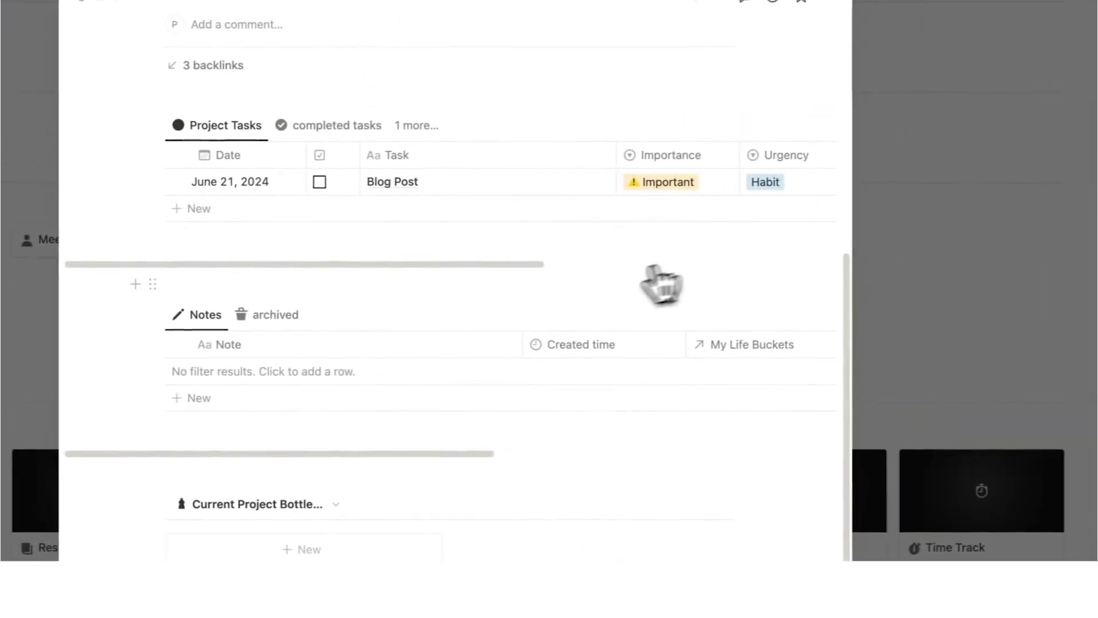
{"action": "left_click", "coordinate": [1074, 288]}
{"action": "scroll", "coordinate": [741, 280], "scroll_direction": "down", "scroll_amount": 5}
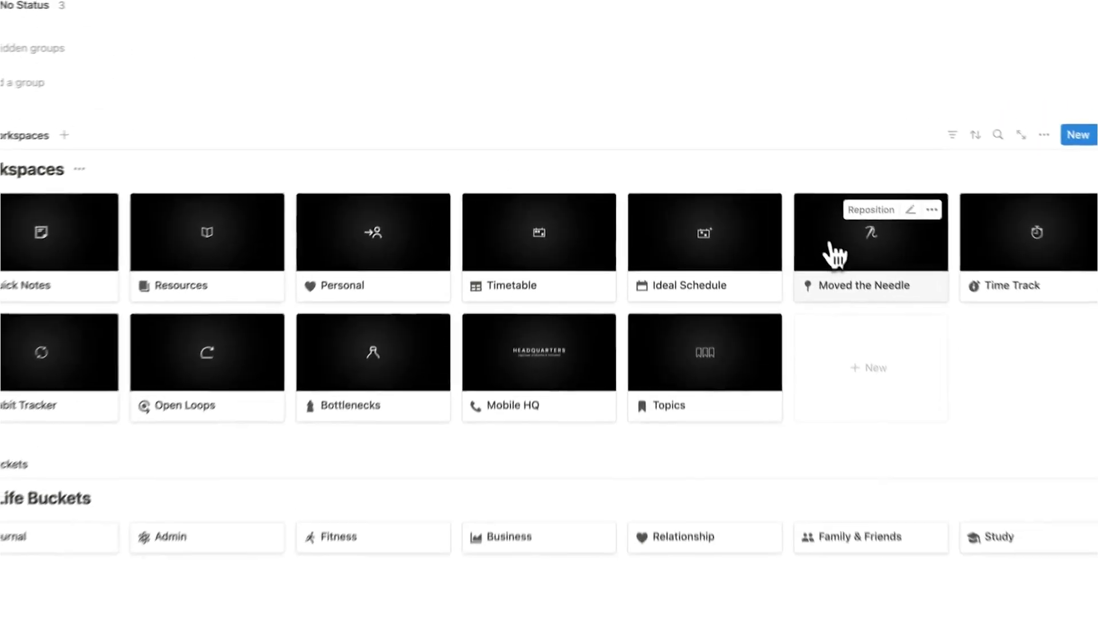
Open the Moved the Needle workspace to show A/B Test Ads, Write Blog 2 and Company Blog
{"action": "left_click", "coordinate": [801, 243]}
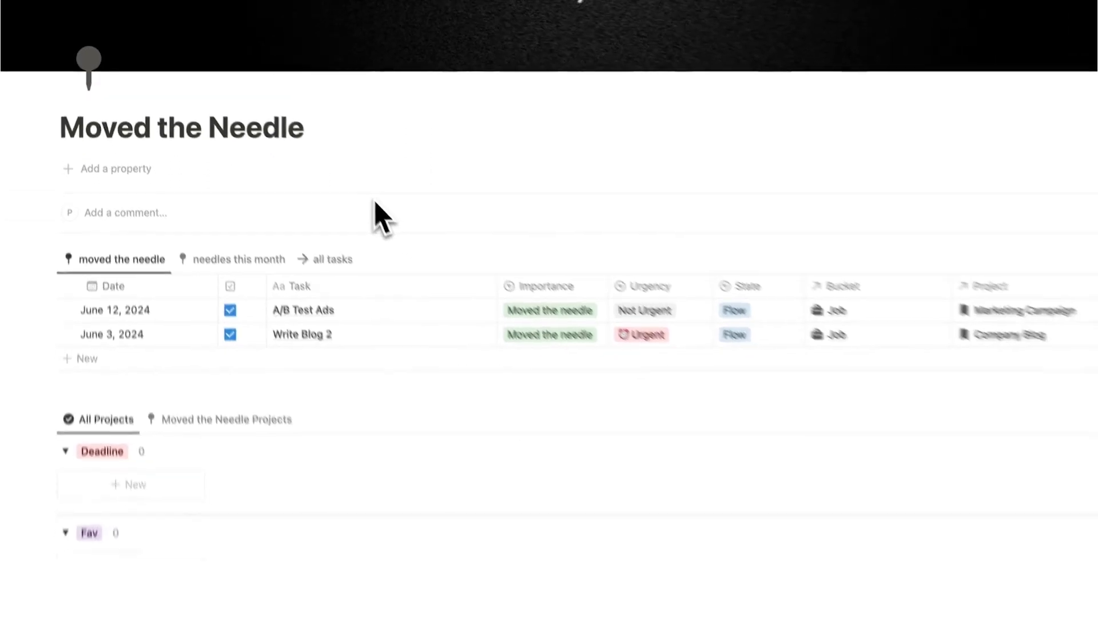
{"action": "scroll", "coordinate": [340, 188], "scroll_direction": "down", "scroll_amount": 3}
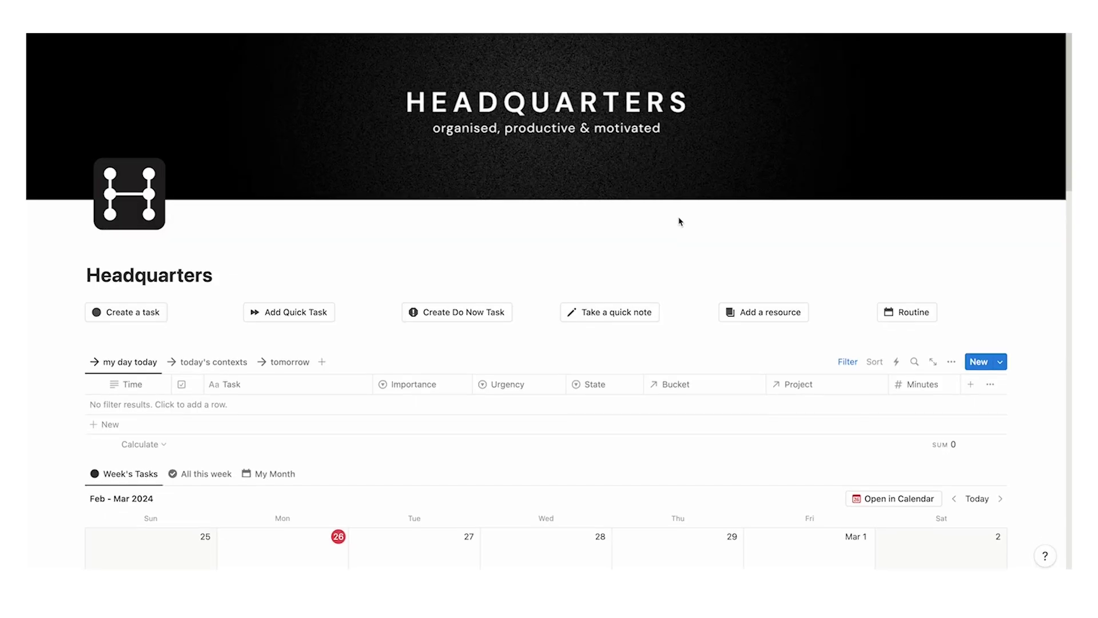
Link Sales Report to the Job life bucket, then bring up the My Learning board
{"action": "scroll", "coordinate": [678, 221], "scroll_direction": "down", "scroll_amount": 10}
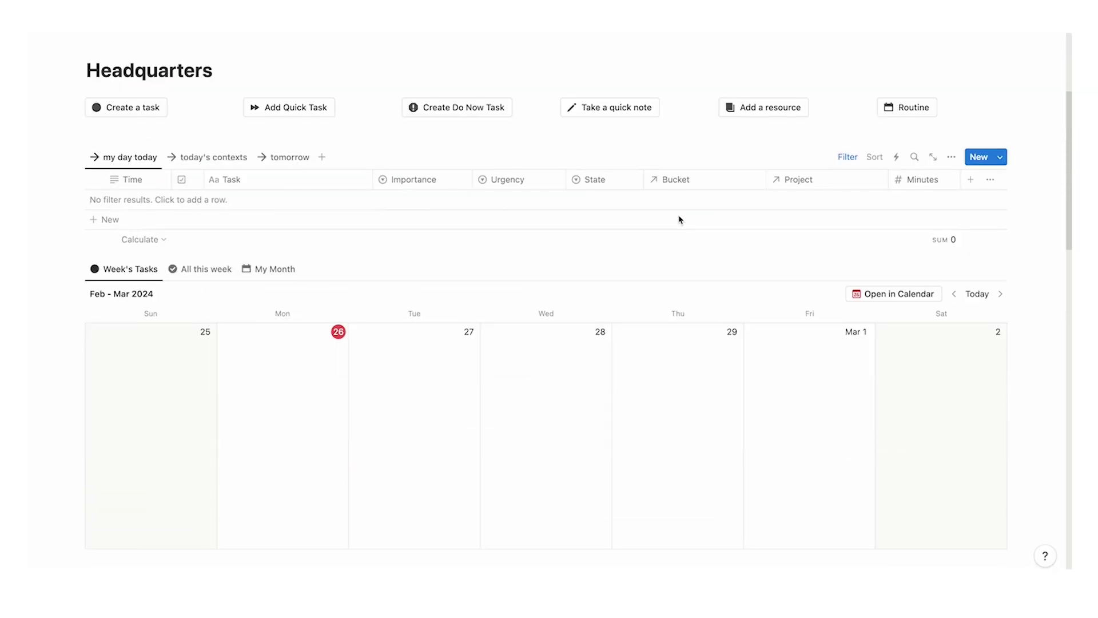
{"action": "scroll", "coordinate": [154, 228], "scroll_direction": "down", "scroll_amount": 8}
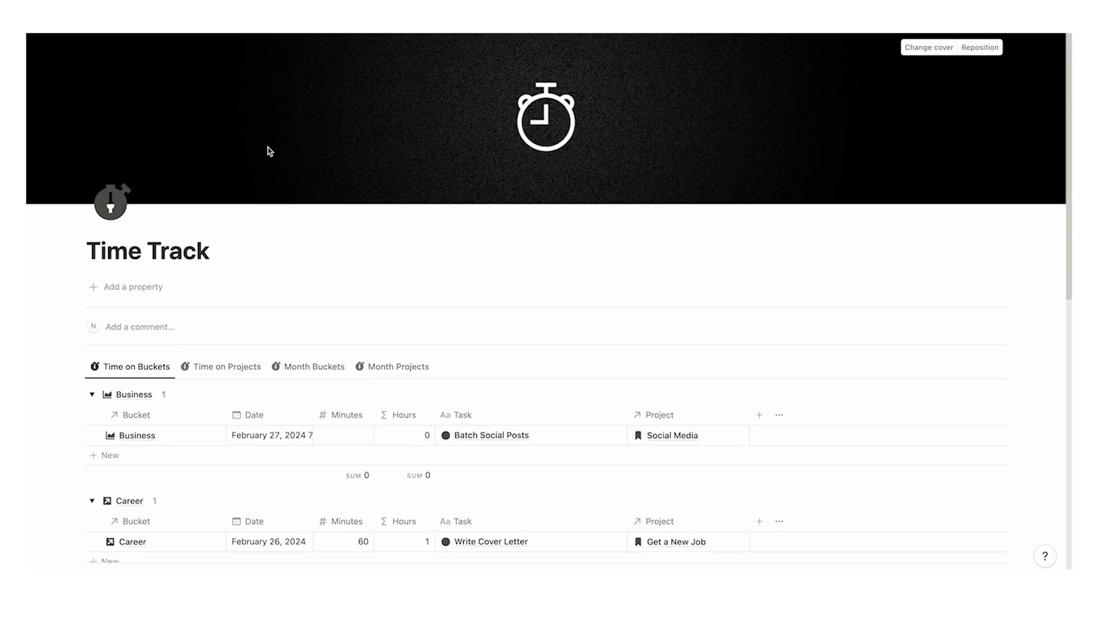
{"action": "scroll", "coordinate": [267, 149], "scroll_direction": "down", "scroll_amount": 5}
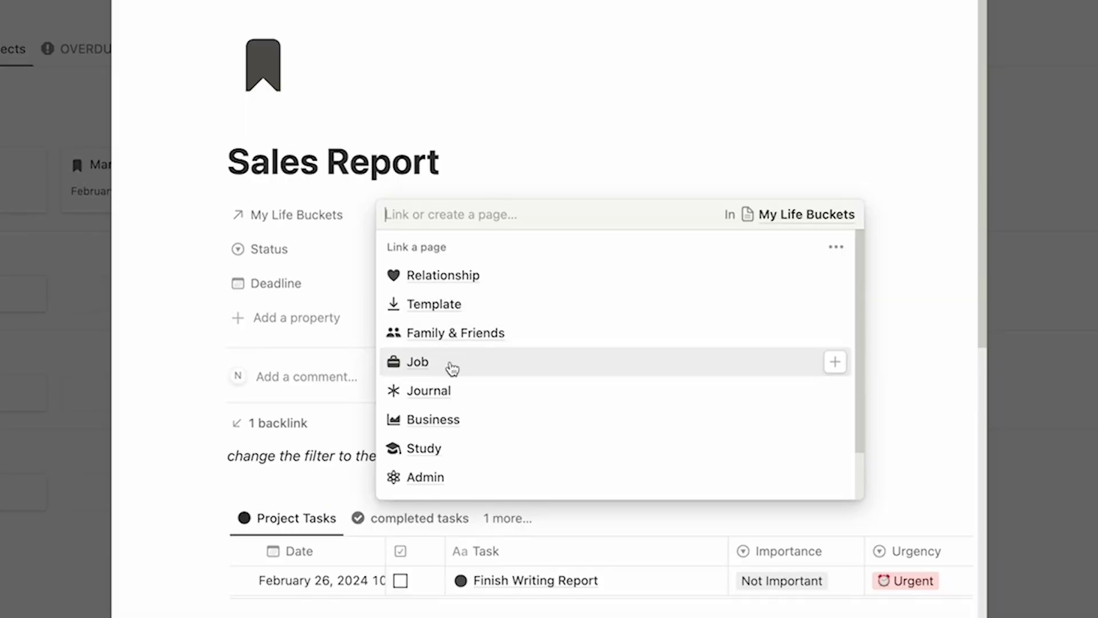
{"action": "left_click", "coordinate": [469, 368]}
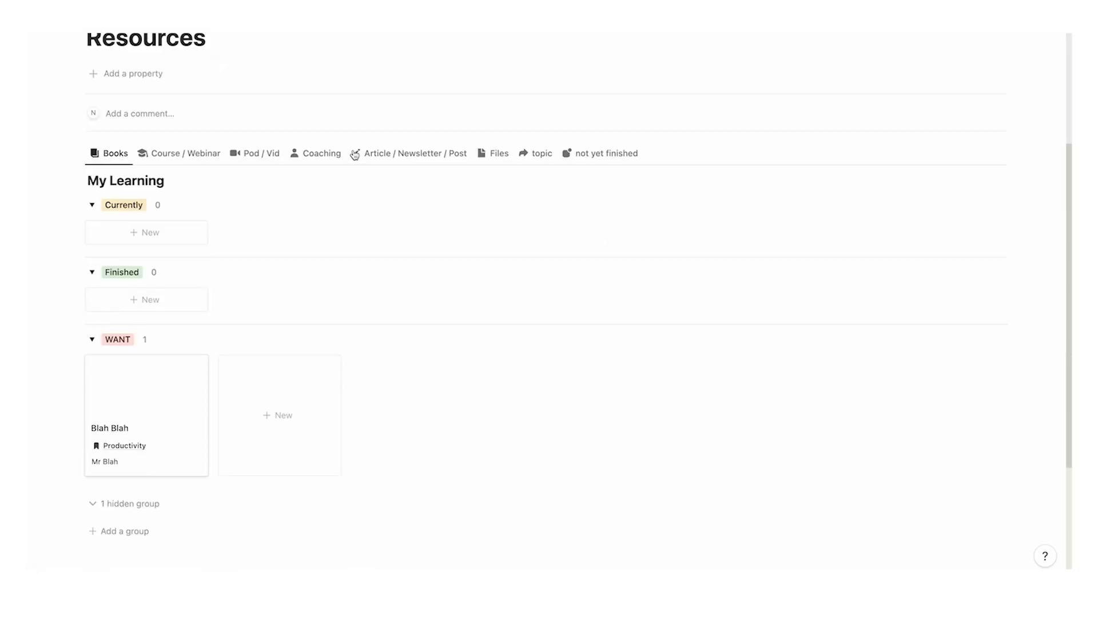
{"action": "scroll", "coordinate": [172, 216], "scroll_direction": "down", "scroll_amount": 3}
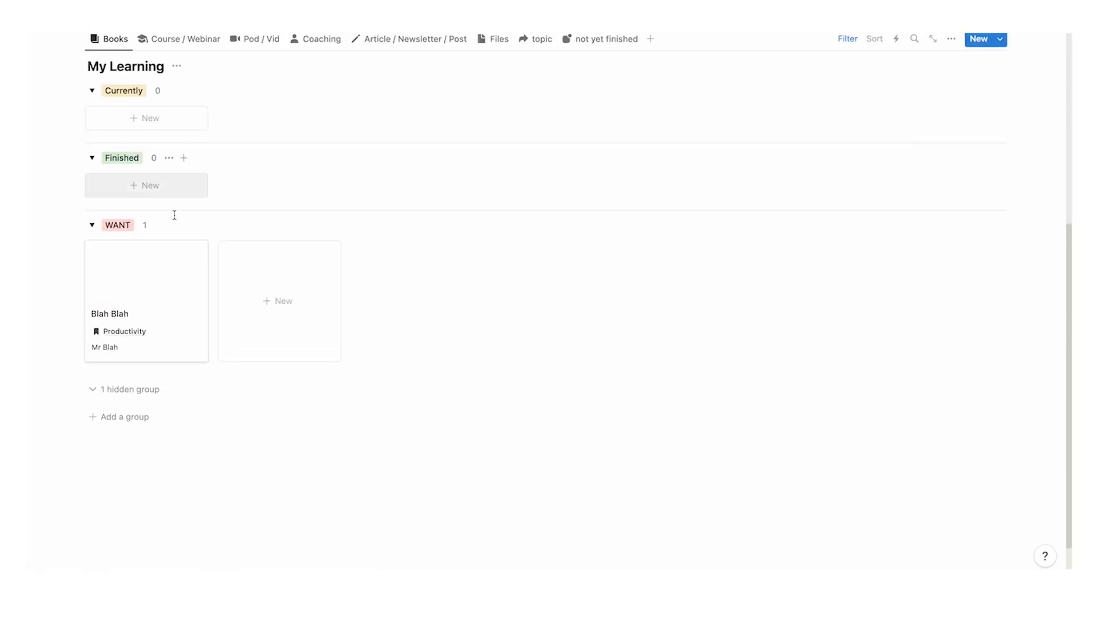